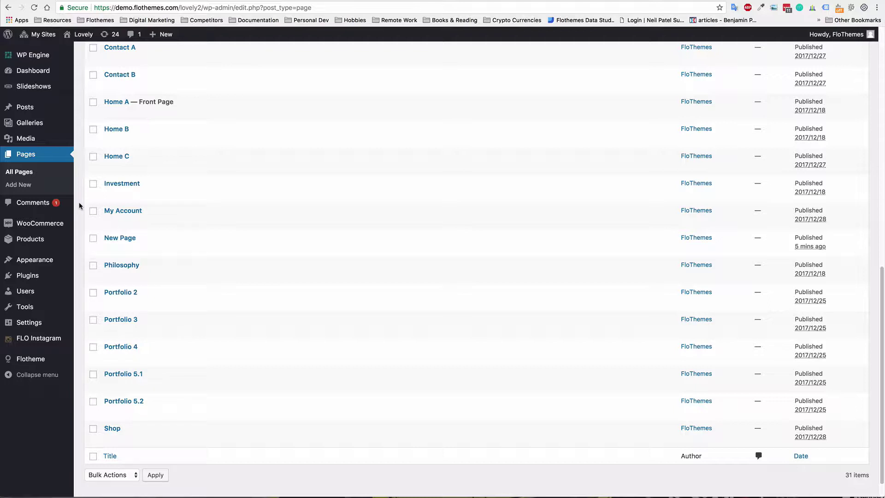
Step: Find the New Page title in the All Pages list
{"action": "mouse_move", "coordinate": [45, 88]}
Step: Open New Page in the editor and scroll to its Slideshow 1 and Footer Placeholder layout
{"action": "left_click", "coordinate": [114, 238]}
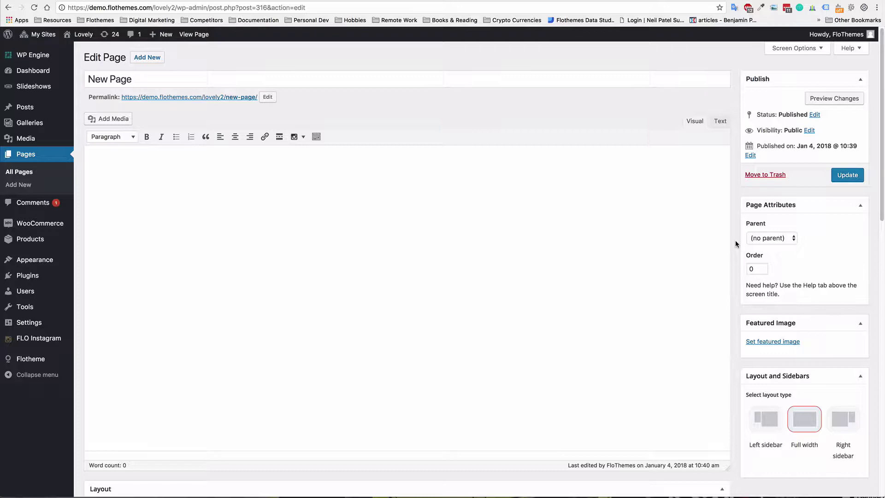
{"action": "scroll", "coordinate": [735, 246], "scroll_direction": "down", "scroll_amount": 1}
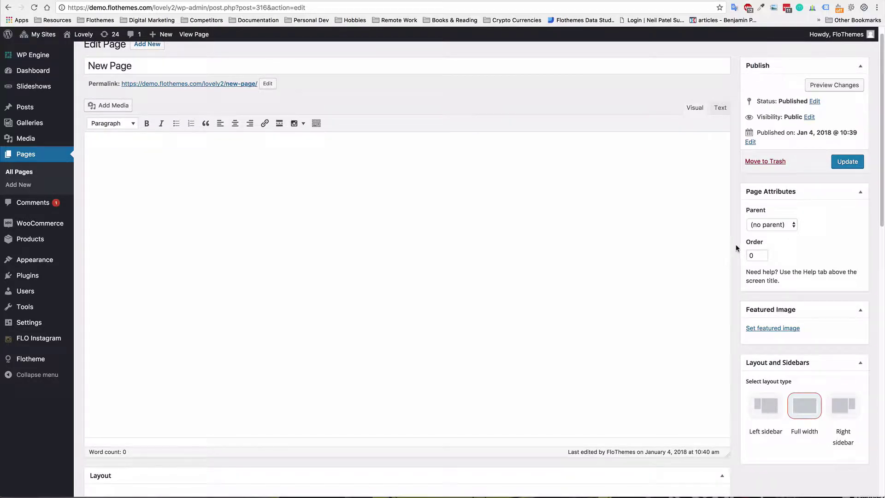
{"action": "scroll", "coordinate": [735, 246], "scroll_direction": "down", "scroll_amount": 10}
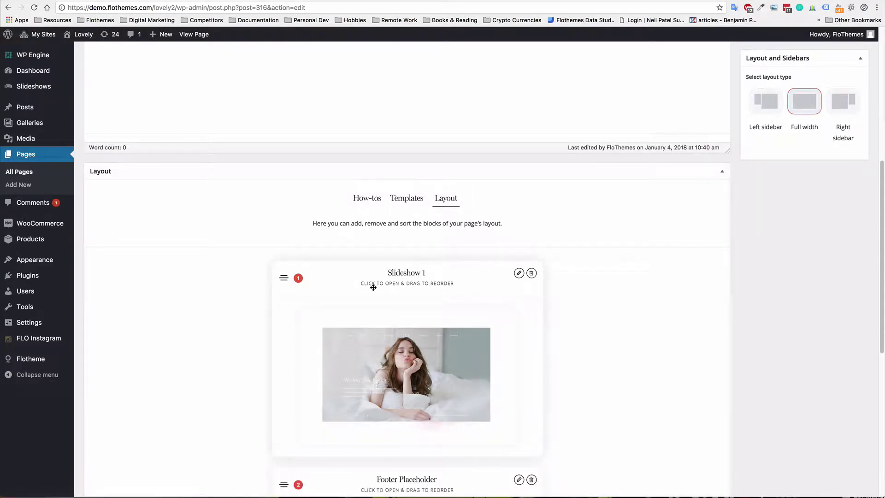
{"action": "scroll", "coordinate": [394, 275], "scroll_direction": "down", "scroll_amount": 1}
{"action": "scroll", "coordinate": [394, 275], "scroll_direction": "down", "scroll_amount": 3}
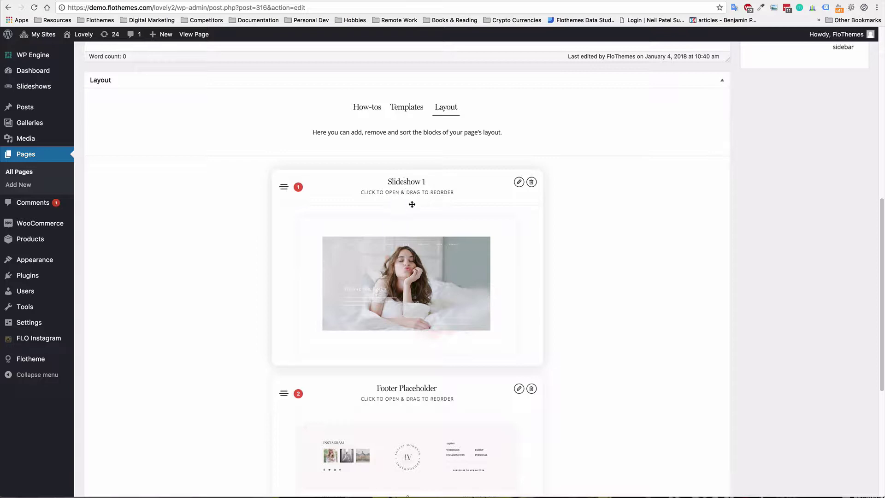
{"action": "scroll", "coordinate": [412, 203], "scroll_direction": "down", "scroll_amount": 6}
{"action": "scroll", "coordinate": [412, 202], "scroll_direction": "up", "scroll_amount": 2}
{"action": "scroll", "coordinate": [413, 341], "scroll_direction": "down", "scroll_amount": 3}
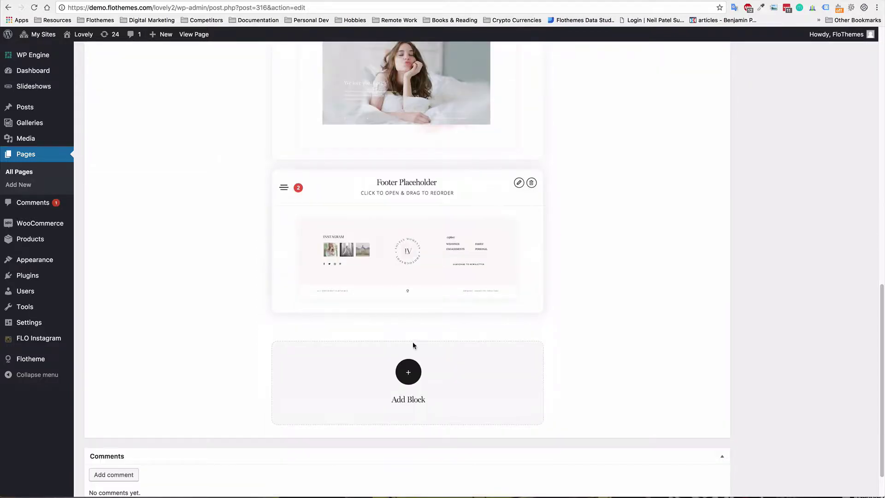
{"action": "left_click", "coordinate": [413, 377]}
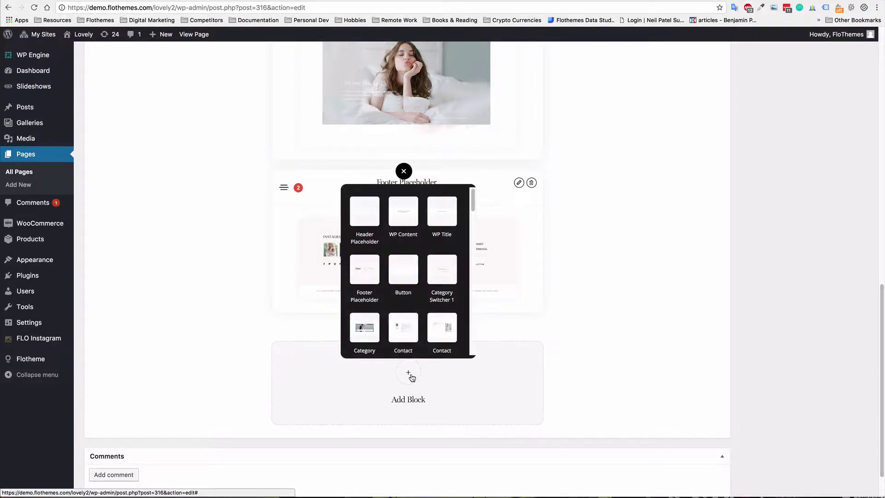
{"action": "scroll", "coordinate": [423, 272], "scroll_direction": "down", "scroll_amount": 10}
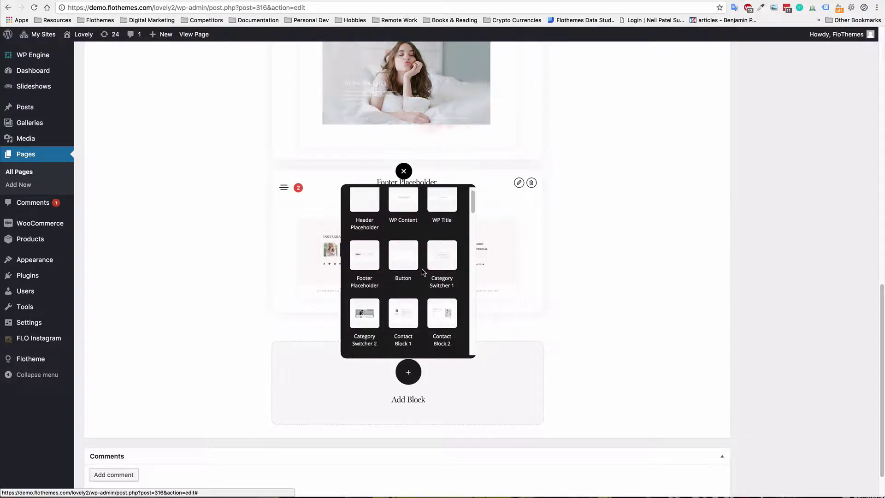
{"action": "scroll", "coordinate": [422, 272], "scroll_direction": "down", "scroll_amount": 8}
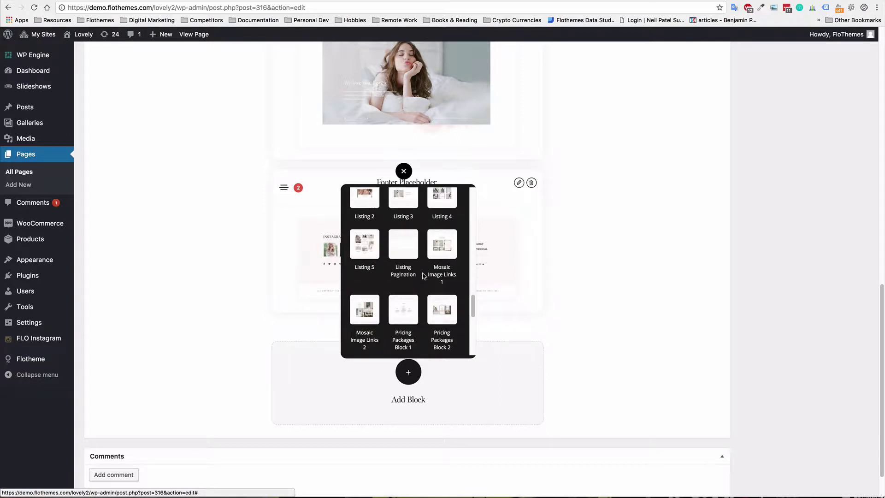
{"action": "mouse_move", "coordinate": [439, 279]}
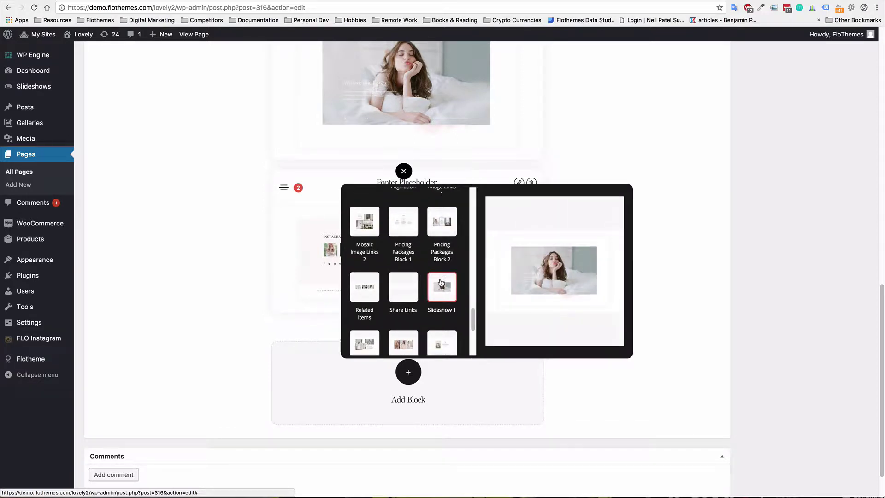
{"action": "scroll", "coordinate": [435, 278], "scroll_direction": "down", "scroll_amount": 1}
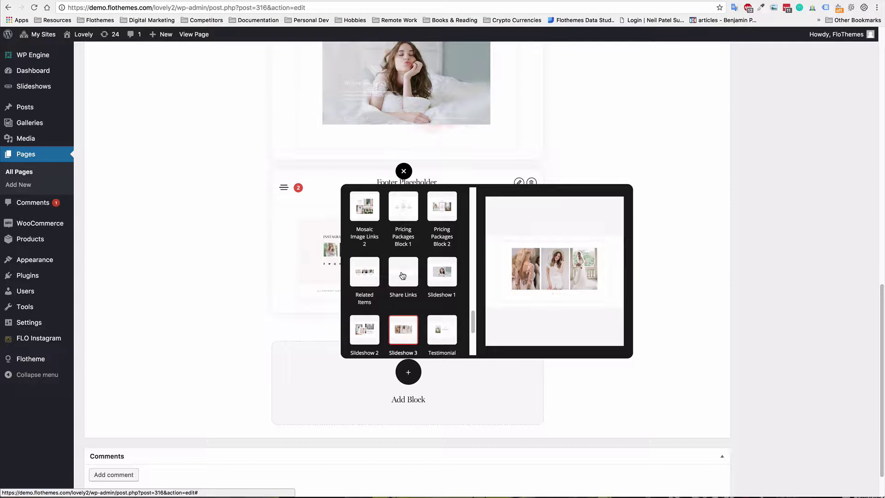
Step: Close the block picker without adding anything and expand Slideshow 1's settings
{"action": "left_click", "coordinate": [404, 171]}
{"action": "scroll", "coordinate": [673, 280], "scroll_direction": "up", "scroll_amount": 4}
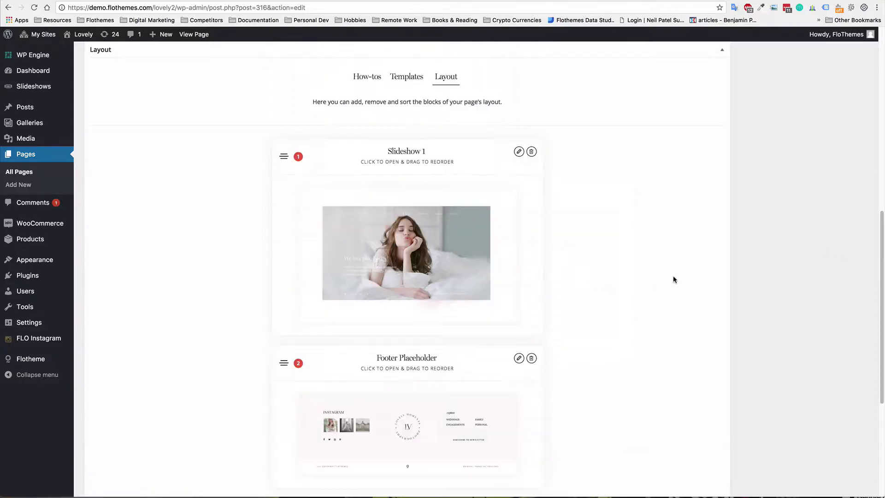
{"action": "left_click", "coordinate": [520, 153]}
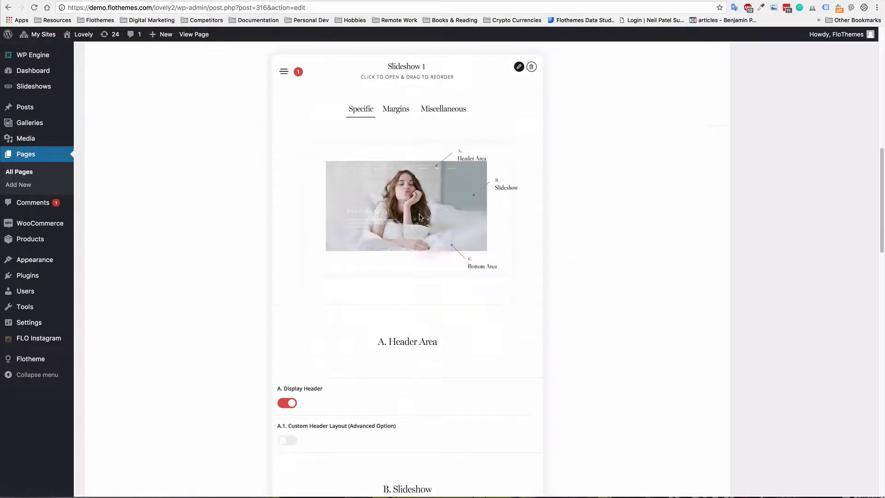
Step: Review Slideshow 1's settings: Display Header on, Home A slideshow, Specific height
{"action": "scroll", "coordinate": [424, 226], "scroll_direction": "down", "scroll_amount": 2}
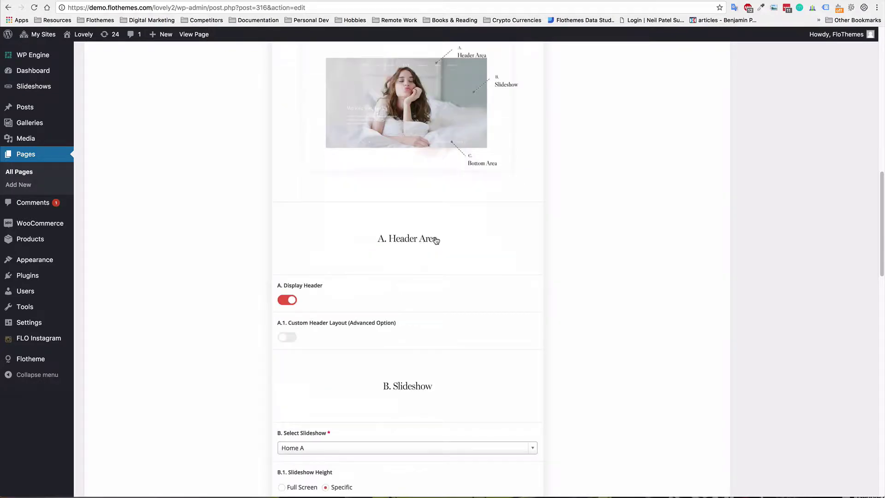
{"action": "scroll", "coordinate": [436, 239], "scroll_direction": "up", "scroll_amount": 2}
{"action": "scroll", "coordinate": [439, 240], "scroll_direction": "up", "scroll_amount": 1}
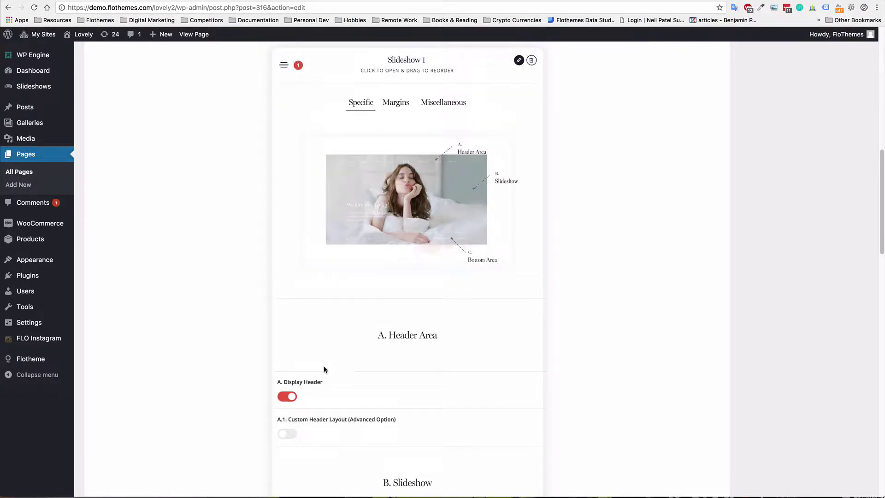
{"action": "scroll", "coordinate": [392, 239], "scroll_direction": "down", "scroll_amount": 3}
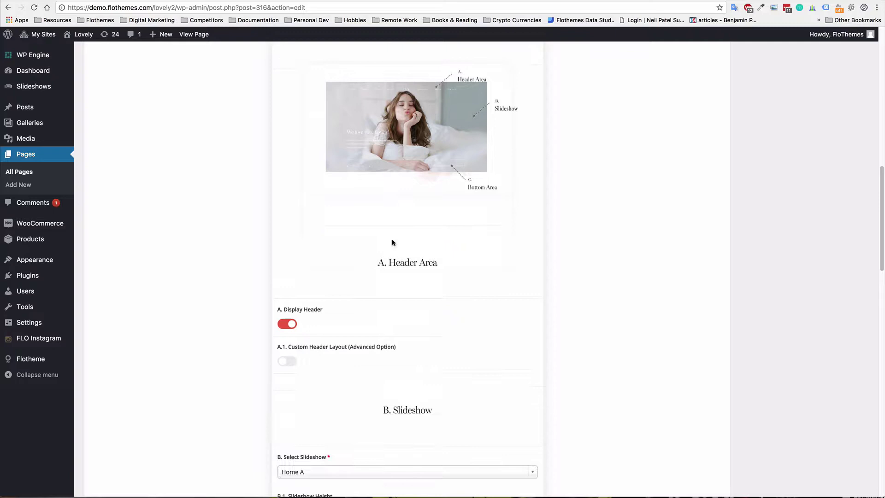
{"action": "scroll", "coordinate": [392, 242], "scroll_direction": "down", "scroll_amount": 1}
{"action": "scroll", "coordinate": [378, 156], "scroll_direction": "up", "scroll_amount": 1}
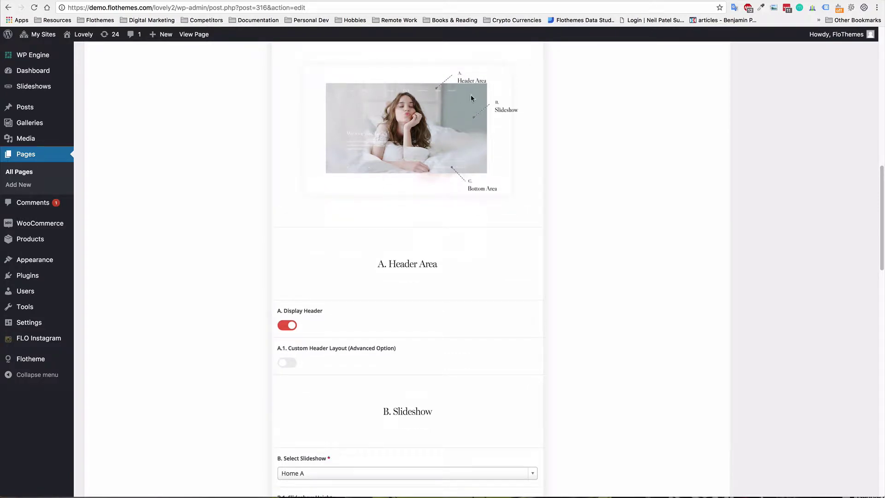
{"action": "scroll", "coordinate": [449, 163], "scroll_direction": "up", "scroll_amount": 1}
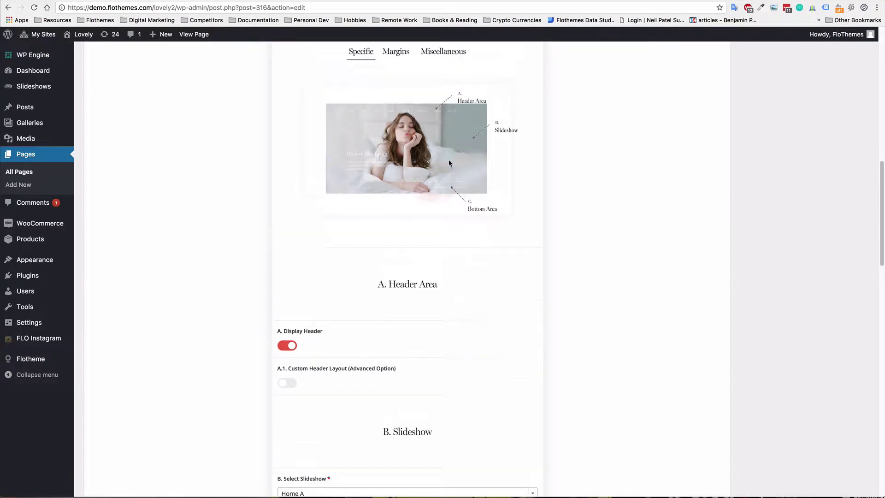
{"action": "scroll", "coordinate": [450, 164], "scroll_direction": "up", "scroll_amount": 5}
{"action": "scroll", "coordinate": [434, 179], "scroll_direction": "down", "scroll_amount": 5}
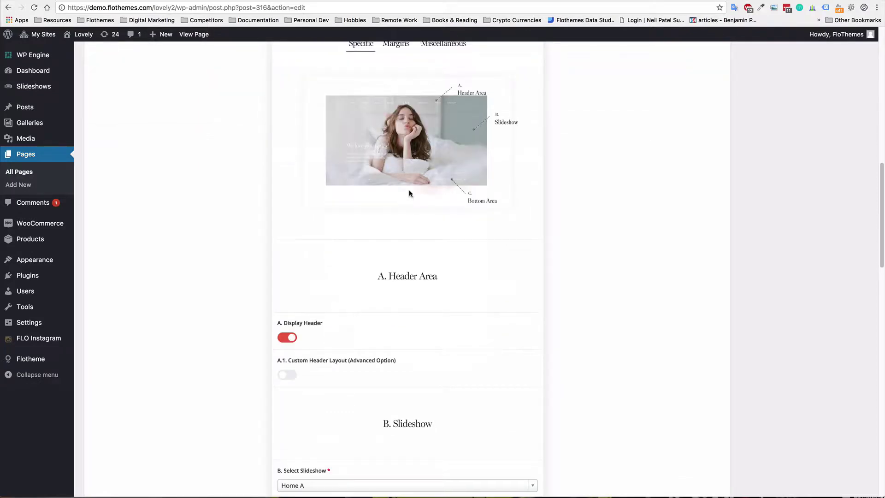
{"action": "scroll", "coordinate": [409, 193], "scroll_direction": "up", "scroll_amount": 2}
{"action": "scroll", "coordinate": [369, 111], "scroll_direction": "up", "scroll_amount": 2}
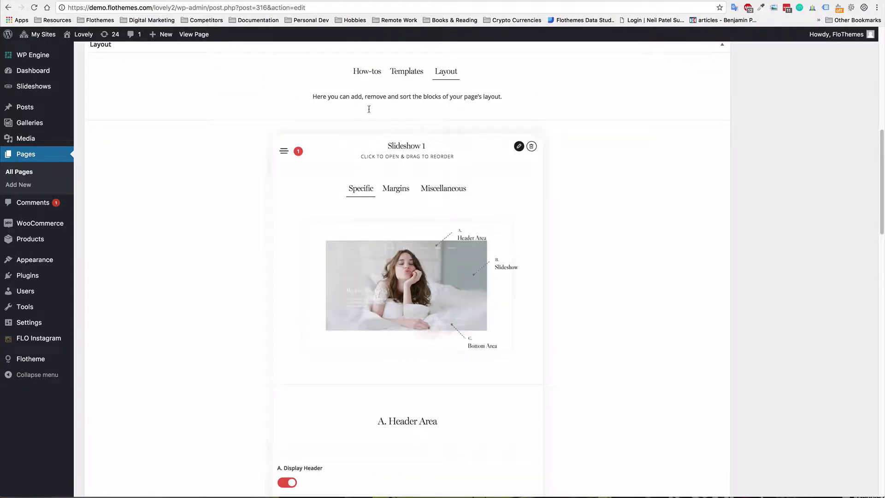
{"action": "scroll", "coordinate": [401, 184], "scroll_direction": "down", "scroll_amount": 5}
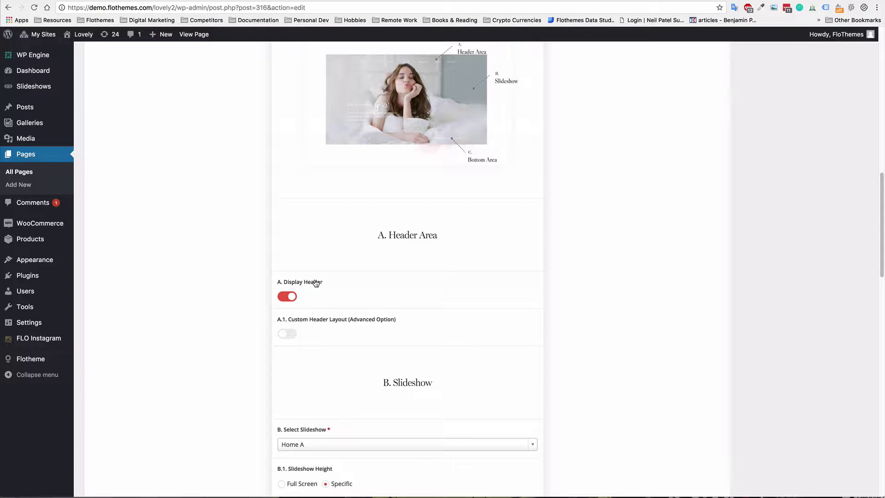
Step: Add a Header Placeholder block to the page layout
{"action": "scroll", "coordinate": [373, 286], "scroll_direction": "down", "scroll_amount": 20}
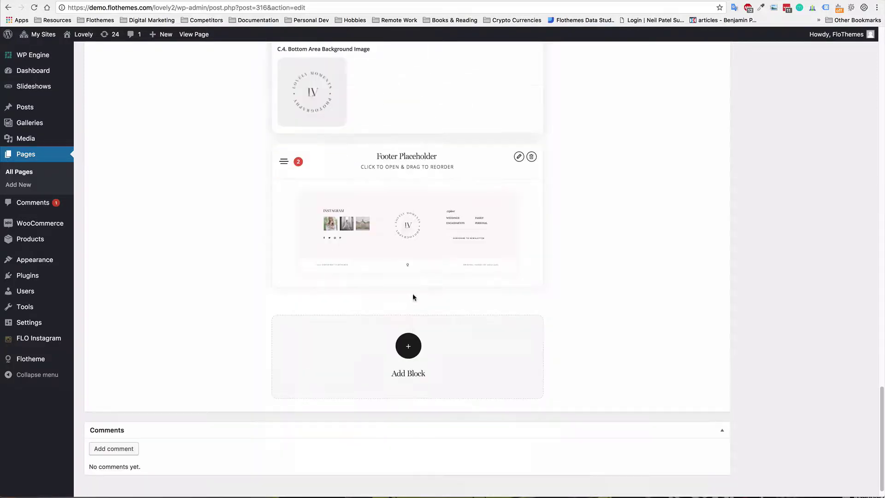
{"action": "left_click", "coordinate": [409, 346]}
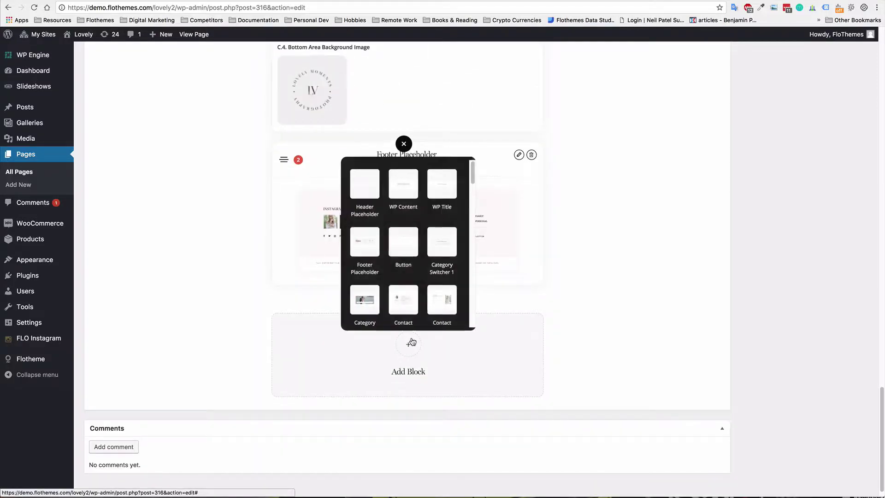
{"action": "left_click", "coordinate": [364, 193]}
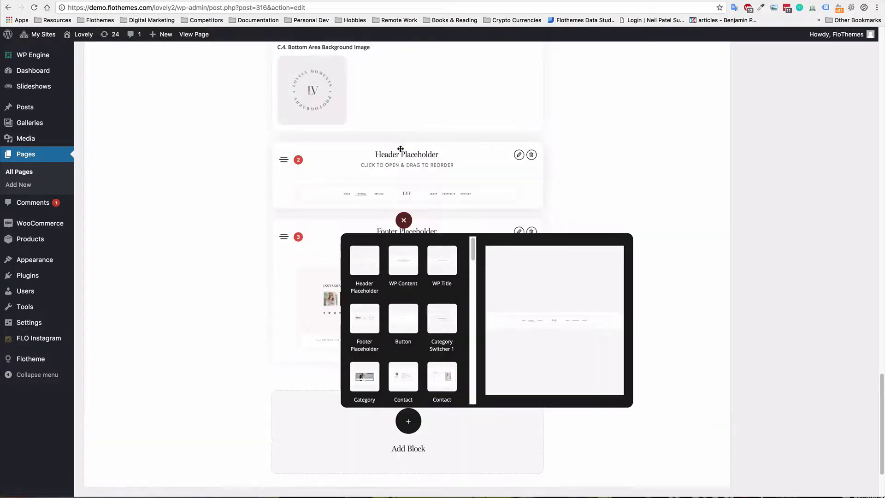
{"action": "left_click", "coordinate": [404, 220]}
Step: Collapse Slideshow 1 and drag the Header Placeholder block above it to the top
{"action": "scroll", "coordinate": [411, 258], "scroll_direction": "up", "scroll_amount": 4}
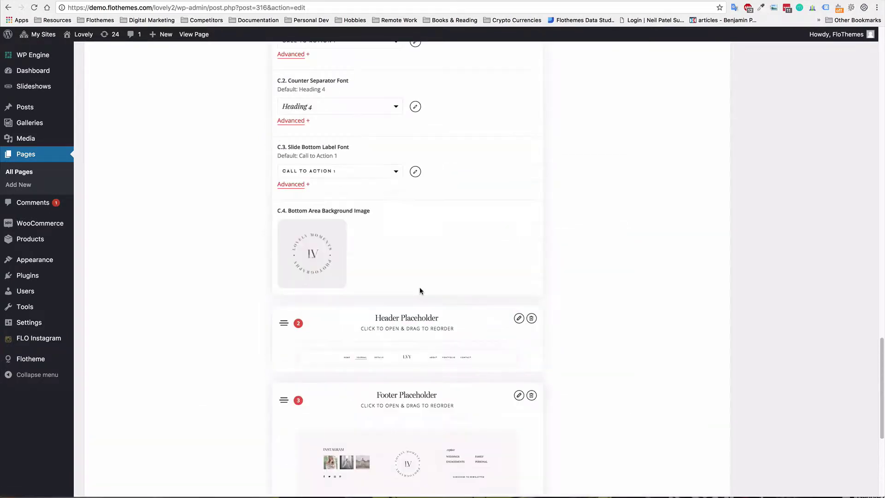
{"action": "scroll", "coordinate": [417, 293], "scroll_direction": "down", "scroll_amount": 2}
{"action": "left_click_drag", "start_coordinate": [413, 263], "coordinate": [417, 287]}
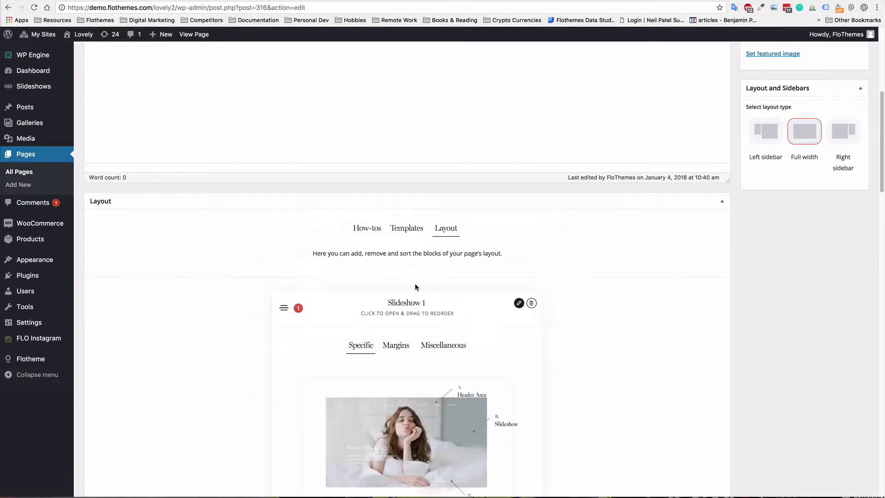
{"action": "left_click", "coordinate": [519, 303]}
{"action": "scroll", "coordinate": [408, 334], "scroll_direction": "down", "scroll_amount": 4}
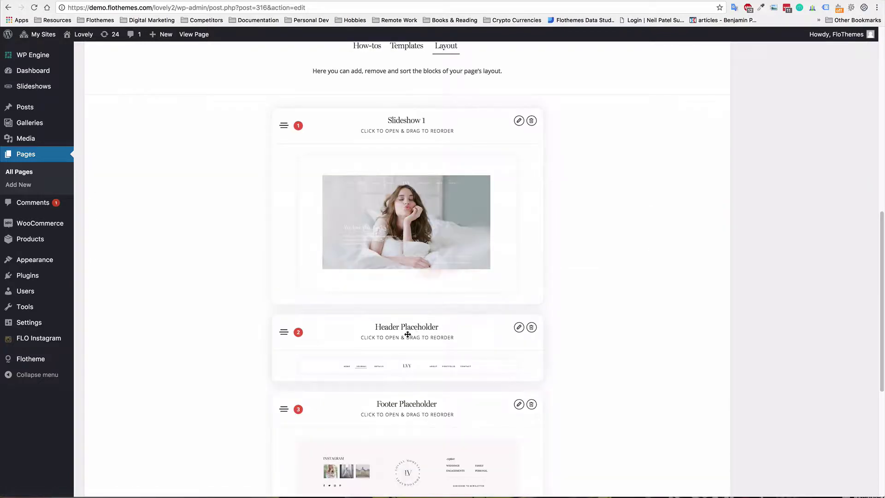
{"action": "left_click_drag", "start_coordinate": [407, 332], "coordinate": [463, 167]}
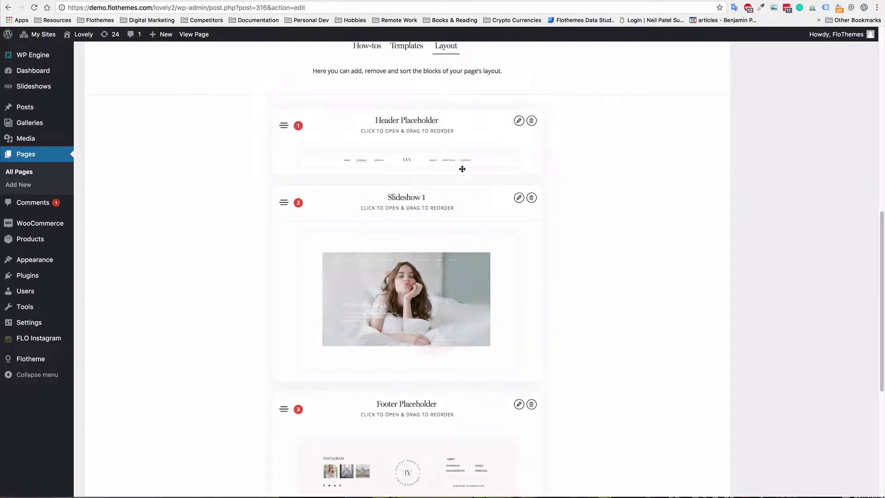
{"action": "left_click", "coordinate": [516, 199]}
{"action": "scroll", "coordinate": [356, 257], "scroll_direction": "down", "scroll_amount": 4}
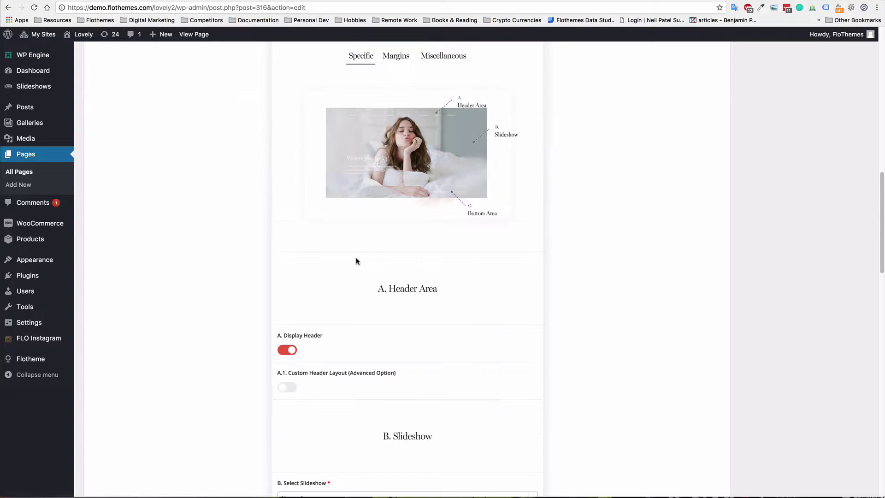
{"action": "scroll", "coordinate": [324, 326], "scroll_direction": "up", "scroll_amount": 4}
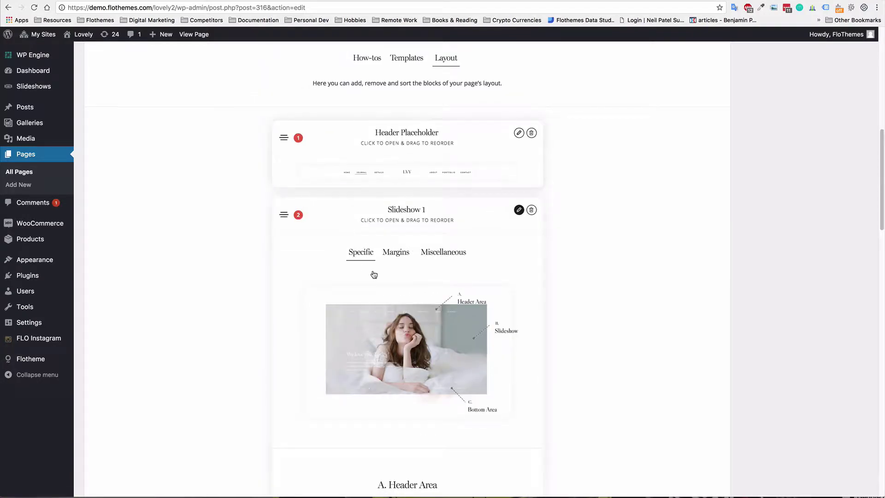
{"action": "scroll", "coordinate": [398, 217], "scroll_direction": "down", "scroll_amount": 4}
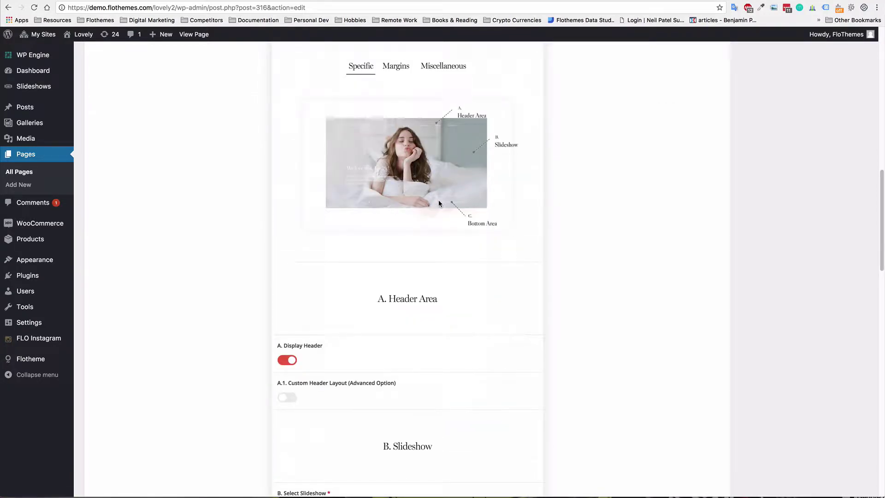
{"action": "scroll", "coordinate": [385, 259], "scroll_direction": "up", "scroll_amount": 2}
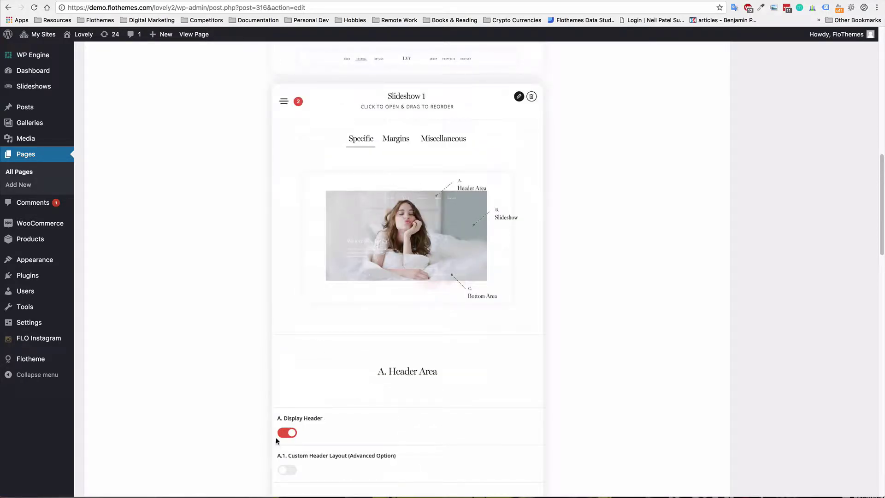
{"action": "scroll", "coordinate": [405, 351], "scroll_direction": "up", "scroll_amount": 4}
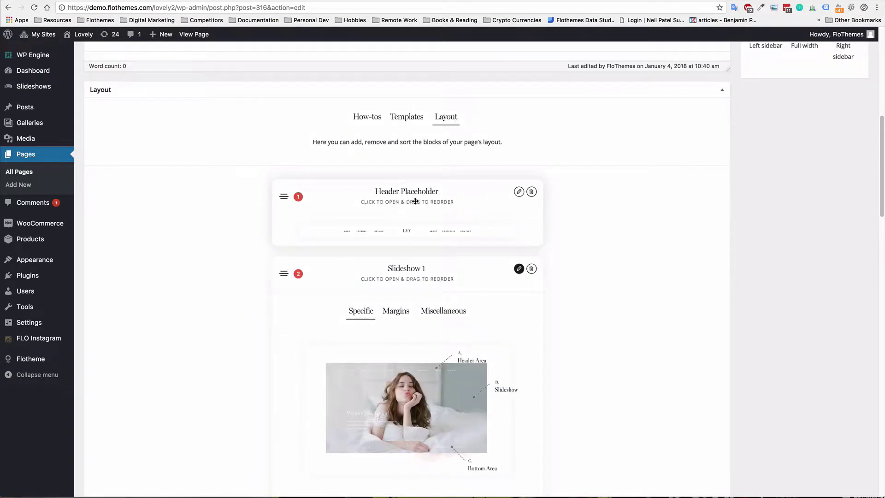
{"action": "scroll", "coordinate": [381, 311], "scroll_direction": "down", "scroll_amount": 4}
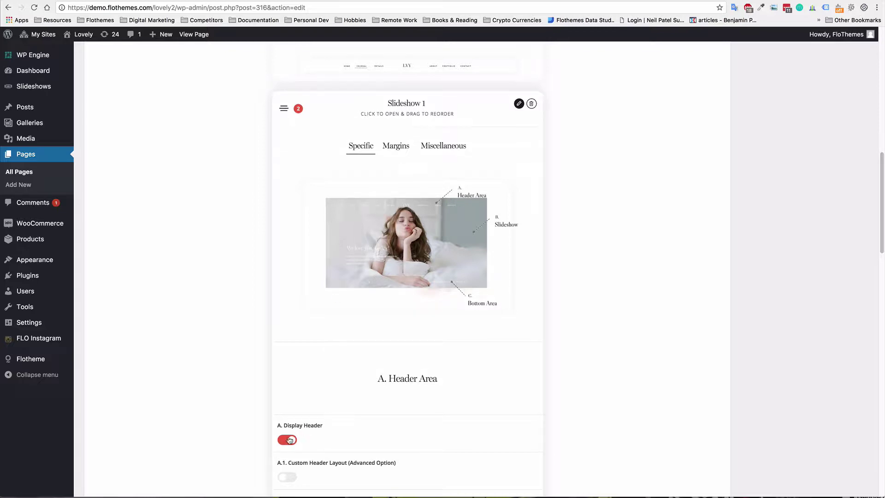
{"action": "scroll", "coordinate": [459, 383], "scroll_direction": "up", "scroll_amount": 2}
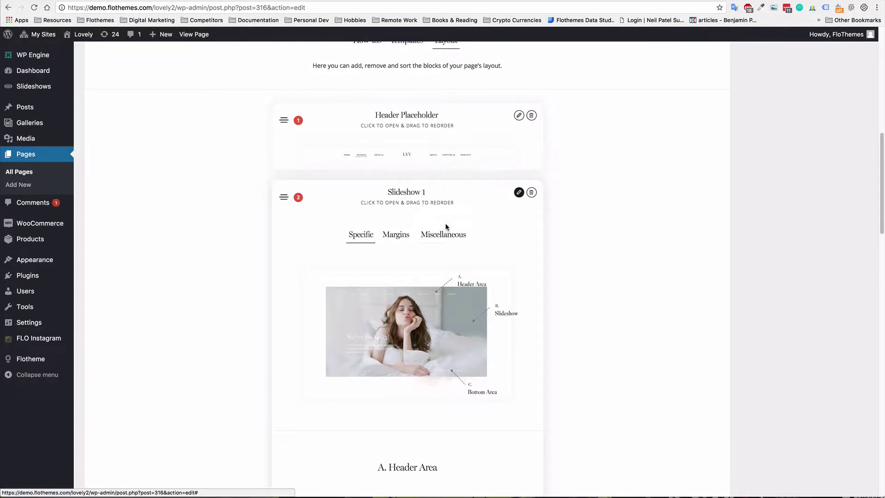
{"action": "scroll", "coordinate": [449, 221], "scroll_direction": "down", "scroll_amount": 8}
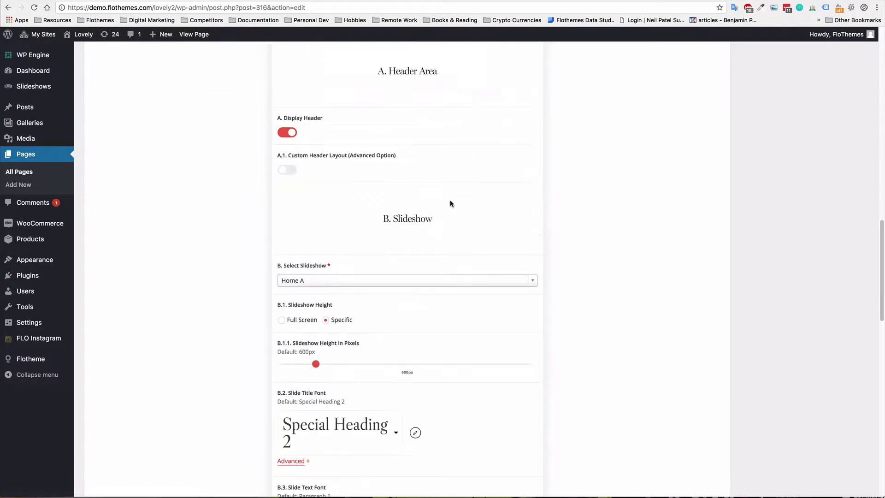
Step: Set Slideshow 1 to the Home C slideshow with Full Screen height
{"action": "left_click", "coordinate": [311, 281]}
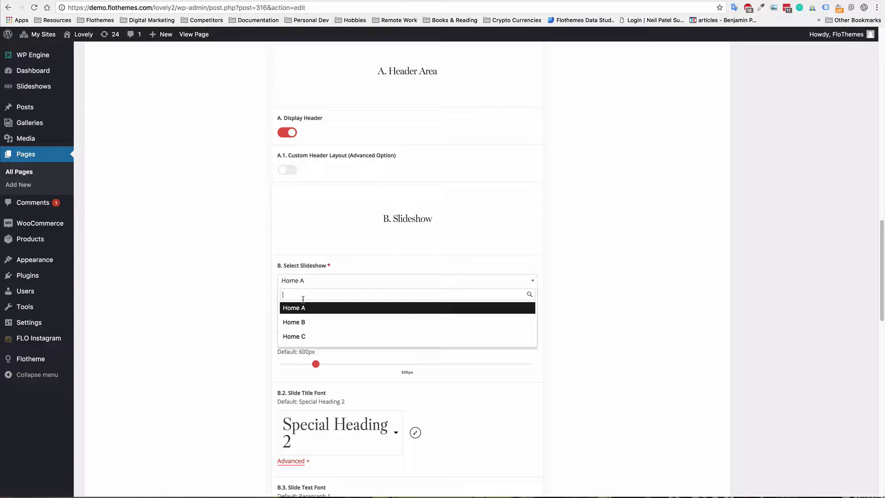
{"action": "left_click", "coordinate": [301, 335]}
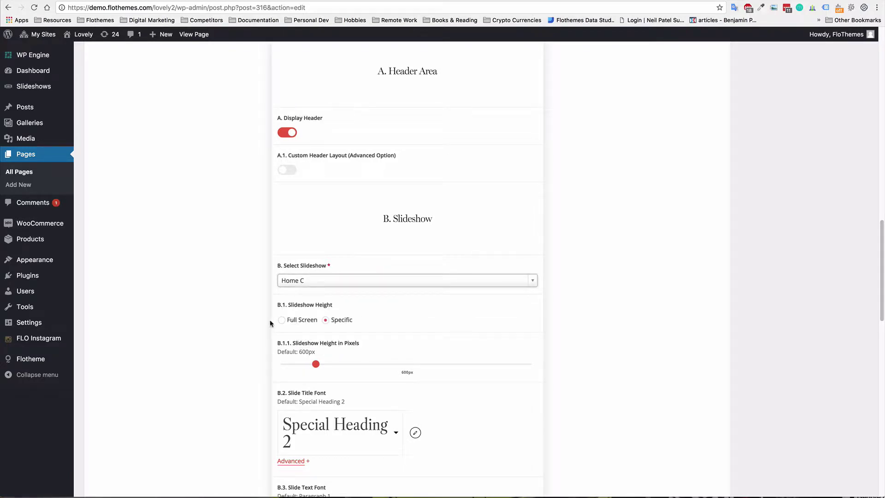
{"action": "left_click", "coordinate": [290, 320]}
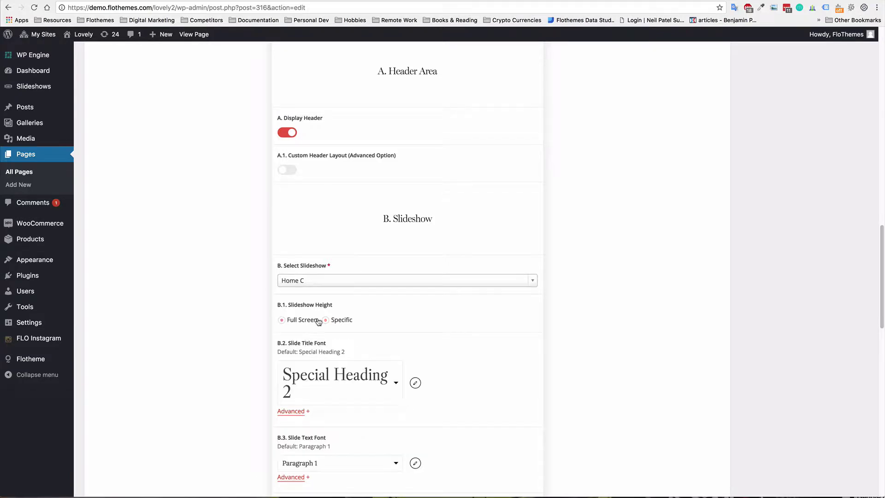
{"action": "left_click", "coordinate": [329, 320]}
{"action": "left_click", "coordinate": [282, 321]}
{"action": "scroll", "coordinate": [428, 313], "scroll_direction": "down", "scroll_amount": 6}
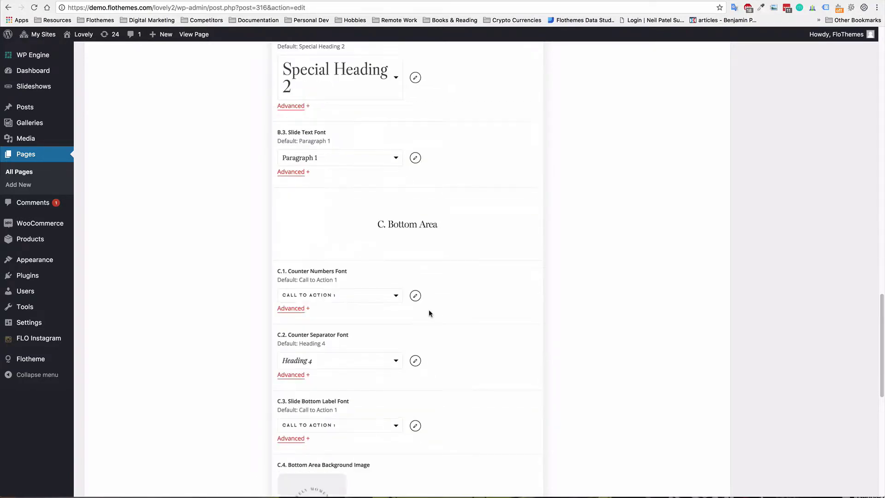
{"action": "scroll", "coordinate": [476, 343], "scroll_direction": "up", "scroll_amount": 3}
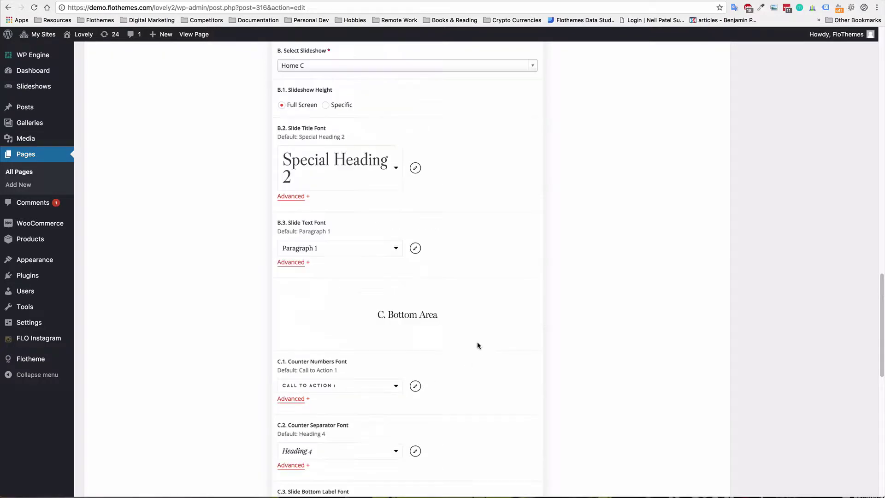
{"action": "scroll", "coordinate": [455, 340], "scroll_direction": "up", "scroll_amount": 1}
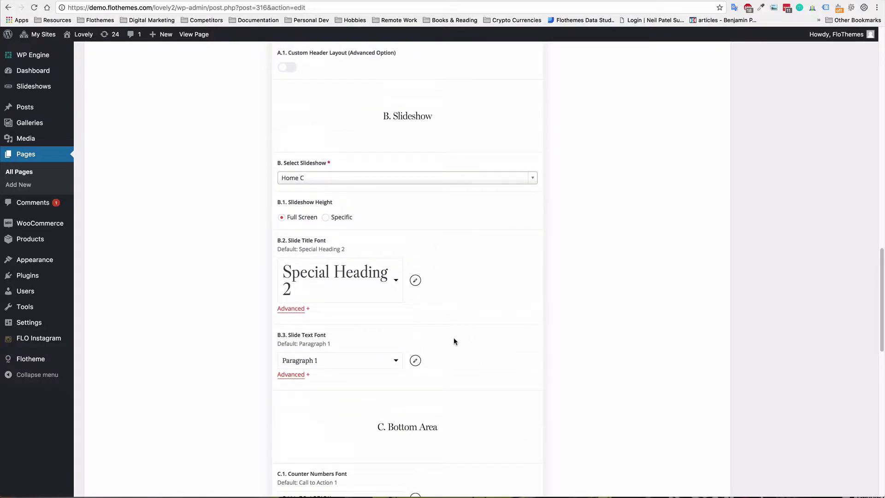
{"action": "scroll", "coordinate": [453, 339], "scroll_direction": "down", "scroll_amount": 5}
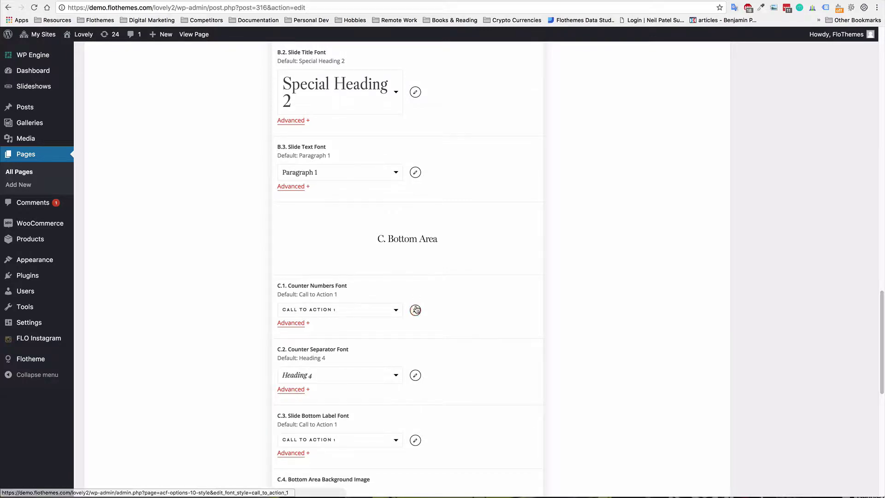
{"action": "scroll", "coordinate": [465, 314], "scroll_direction": "up", "scroll_amount": 13}
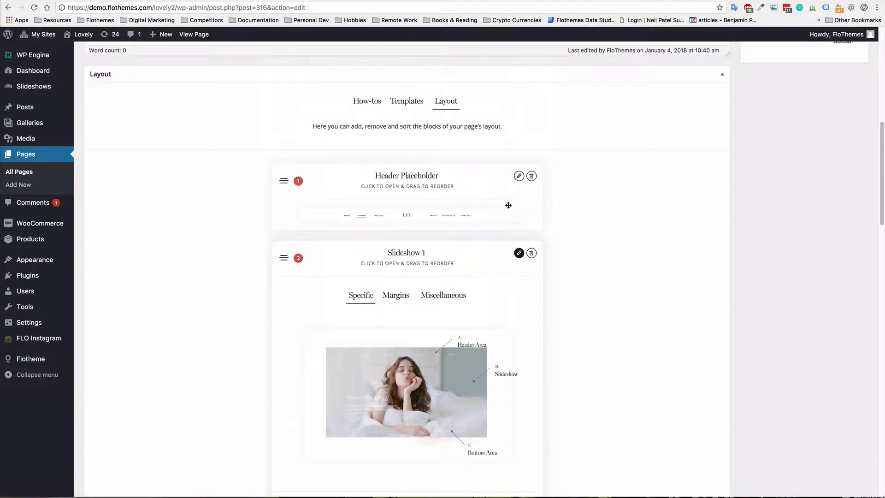
Step: Collapse Slideshow 1's settings and view the header above the full-screen slideshow
{"action": "left_click", "coordinate": [520, 253]}
{"action": "scroll", "coordinate": [798, 245], "scroll_direction": "up", "scroll_amount": 7}
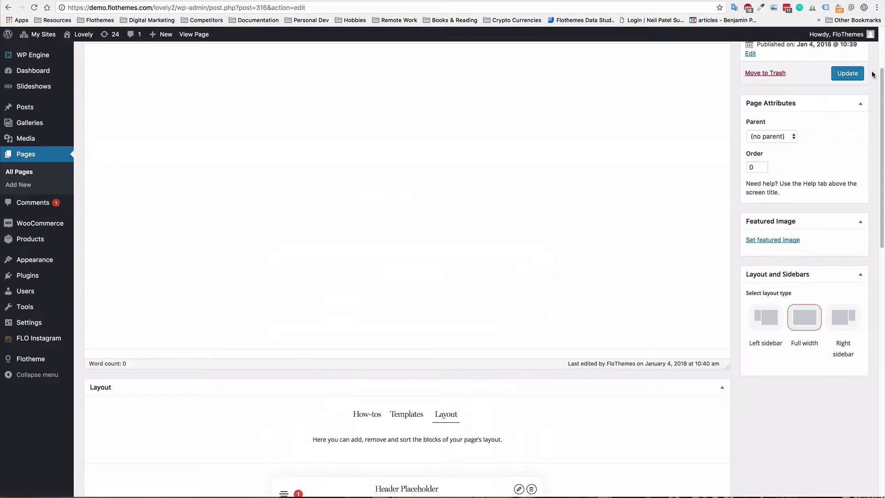
{"action": "scroll", "coordinate": [453, 198], "scroll_direction": "down", "scroll_amount": 7}
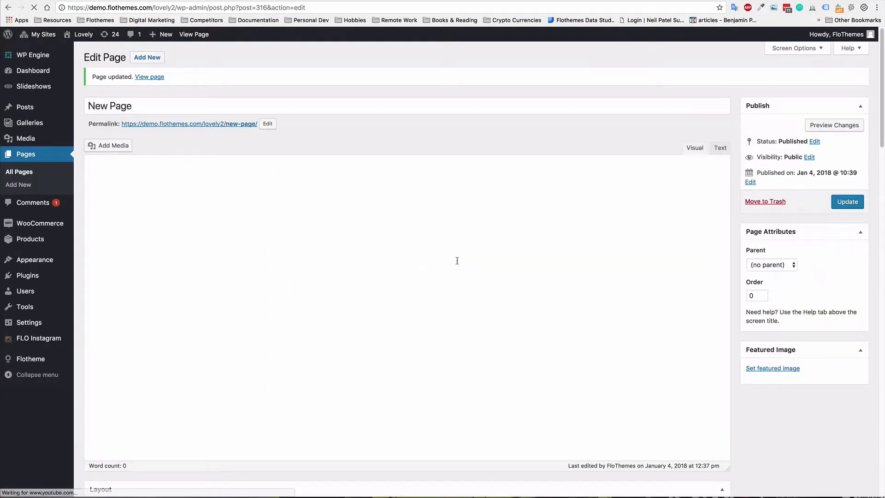
{"action": "scroll", "coordinate": [521, 198], "scroll_direction": "down", "scroll_amount": 6}
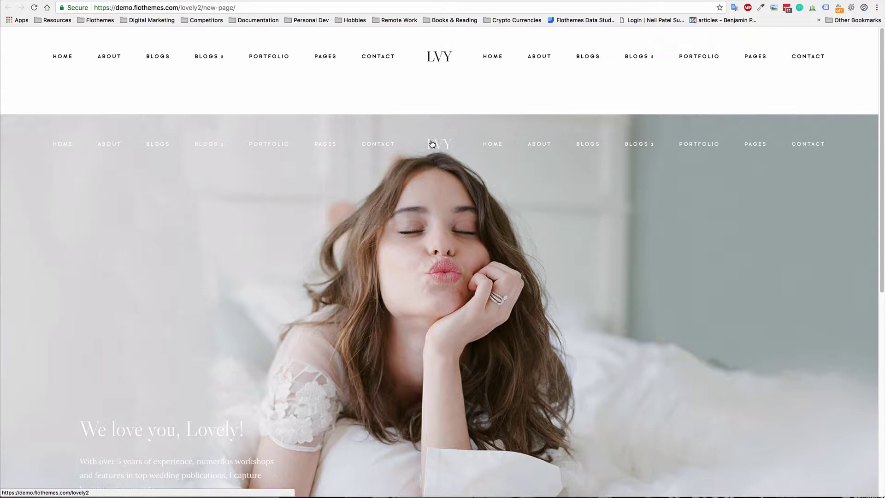
{"action": "scroll", "coordinate": [551, 227], "scroll_direction": "down", "scroll_amount": 2}
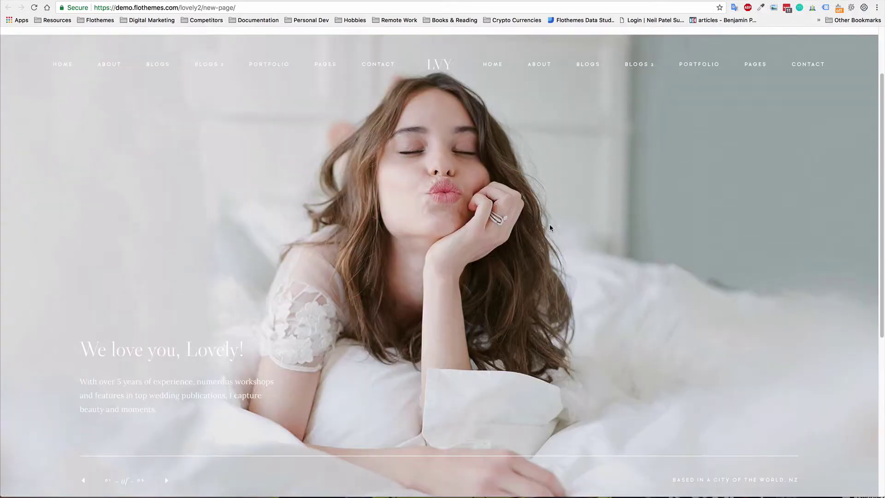
{"action": "scroll", "coordinate": [550, 224], "scroll_direction": "down", "scroll_amount": 1}
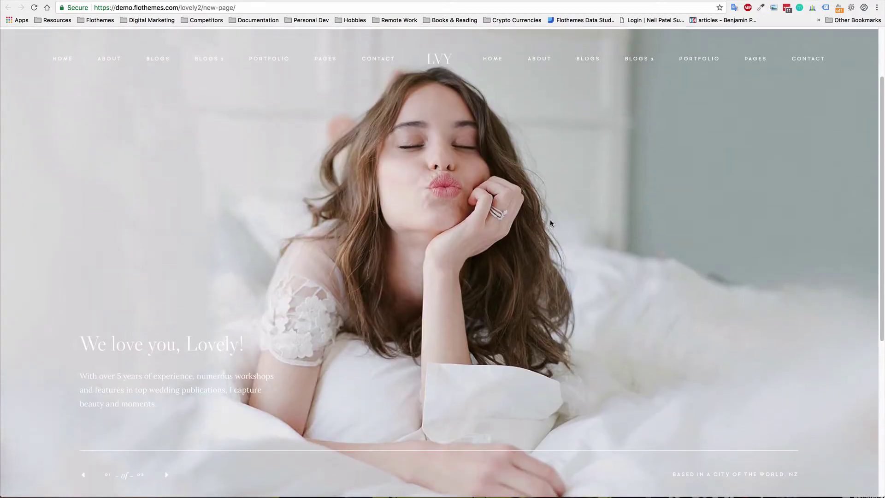
{"action": "scroll", "coordinate": [198, 53], "scroll_direction": "up", "scroll_amount": 2}
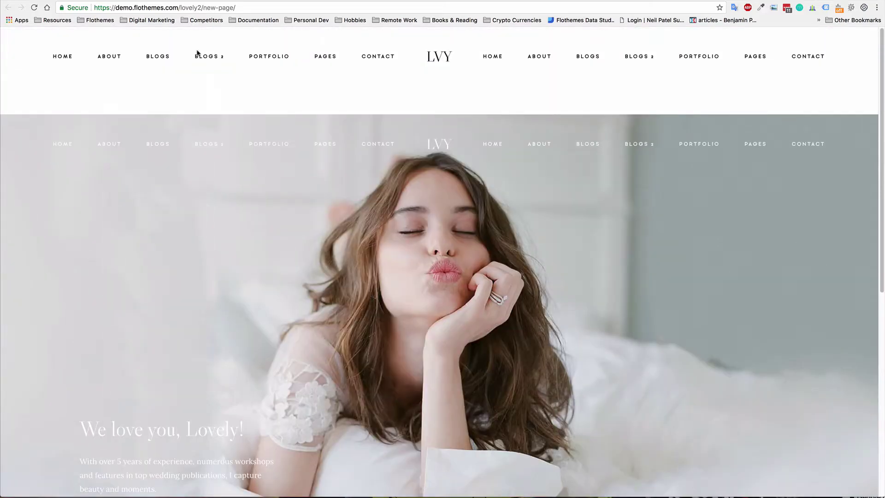
{"action": "scroll", "coordinate": [261, 192], "scroll_direction": "down", "scroll_amount": 2}
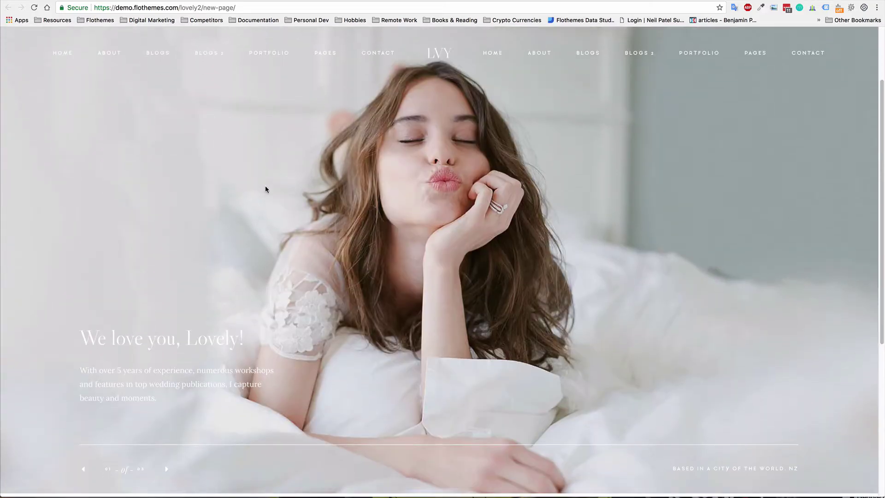
{"action": "scroll", "coordinate": [576, 206], "scroll_direction": "up", "scroll_amount": 1}
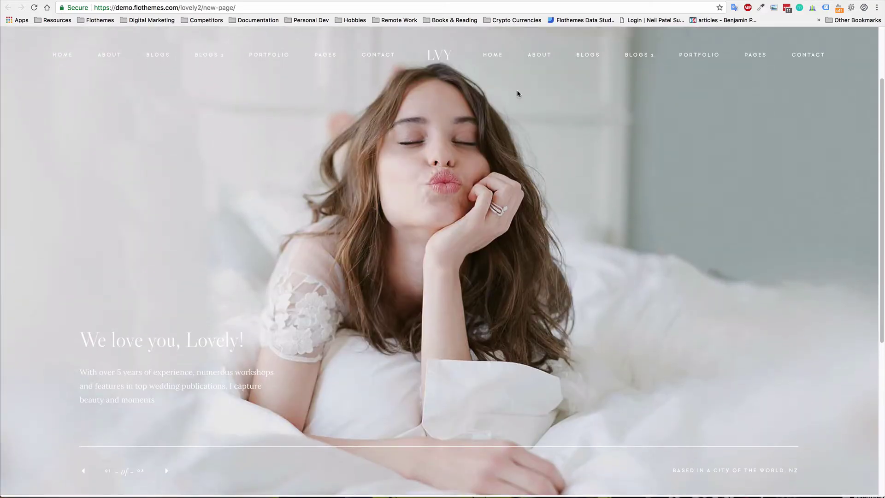
Step: Back in the editor, switch off A. Display Header in Slideshow 1's settings
{"action": "key", "text": "ctrl+shift+Tab"}
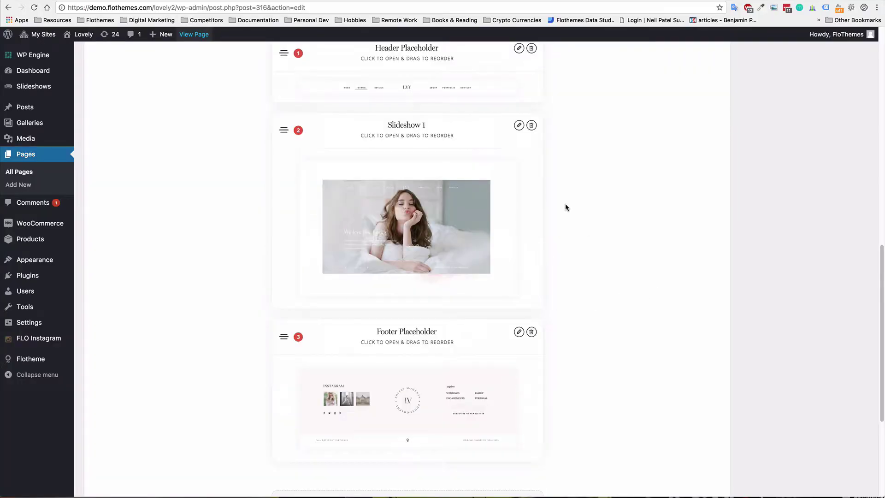
{"action": "scroll", "coordinate": [565, 207], "scroll_direction": "up", "scroll_amount": 1}
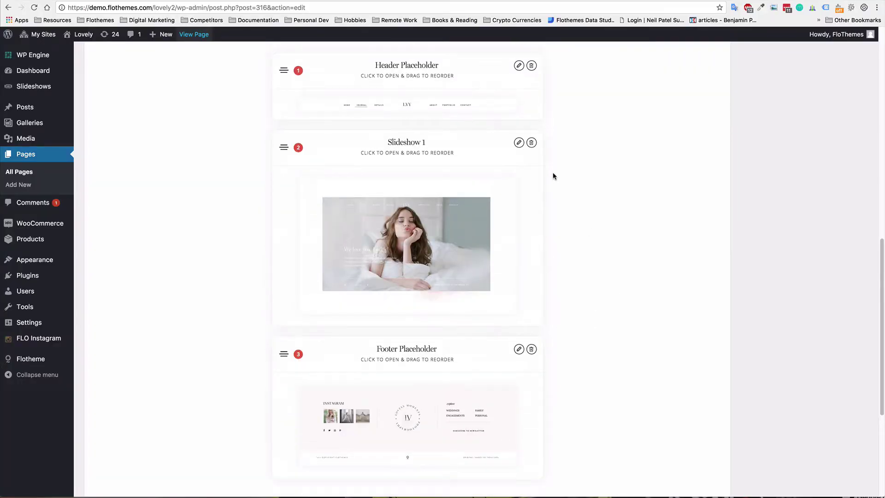
{"action": "left_click", "coordinate": [519, 143]}
{"action": "scroll", "coordinate": [285, 312], "scroll_direction": "down", "scroll_amount": 5}
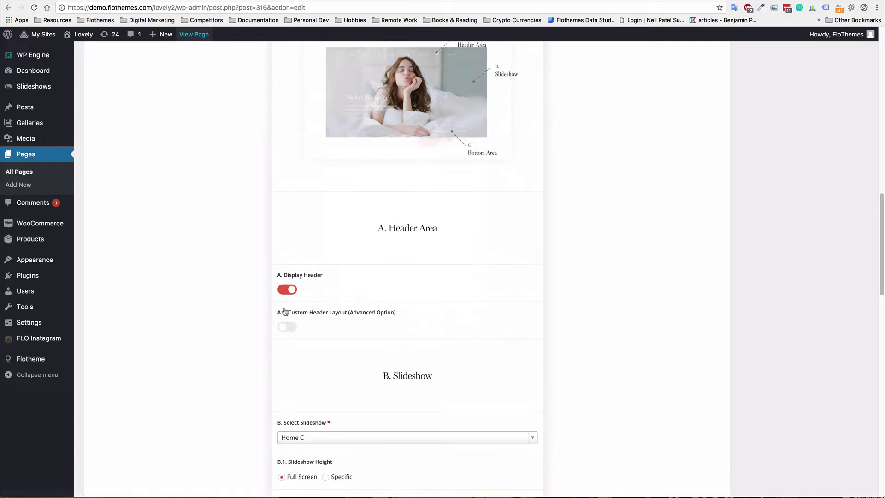
{"action": "left_click", "coordinate": [287, 290]}
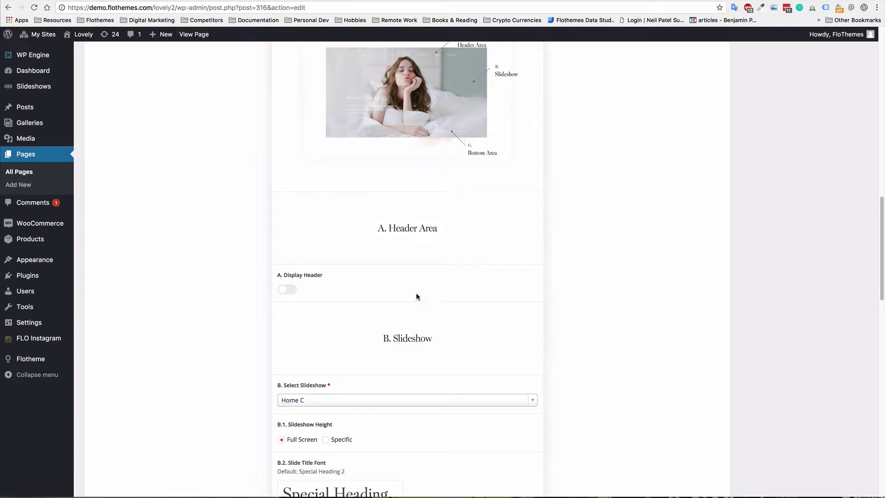
{"action": "scroll", "coordinate": [749, 328], "scroll_direction": "up", "scroll_amount": 15}
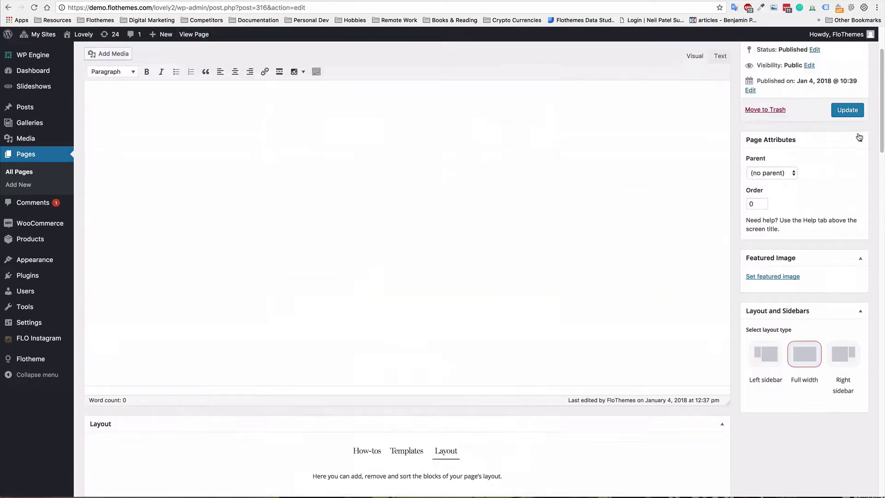
{"action": "scroll", "coordinate": [860, 137], "scroll_direction": "up", "scroll_amount": 3}
Step: Update the page and reload the live page to check the header
{"action": "left_click", "coordinate": [848, 202]}
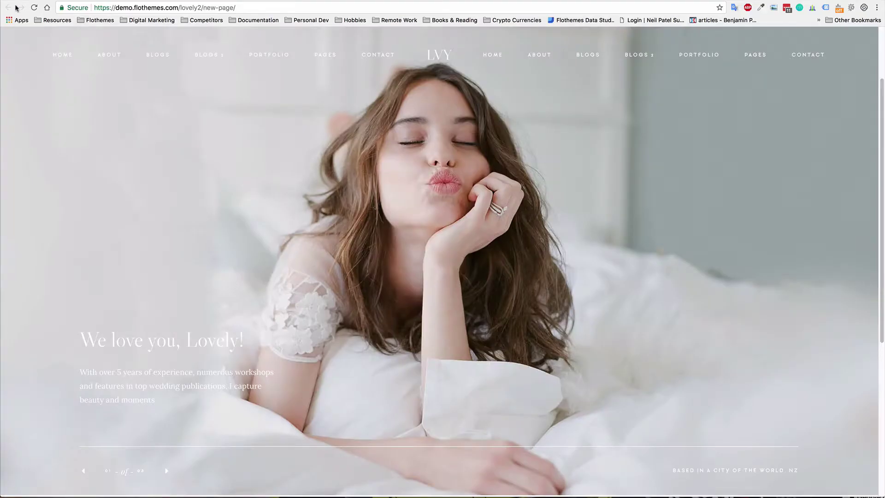
{"action": "left_click", "coordinate": [34, 7]}
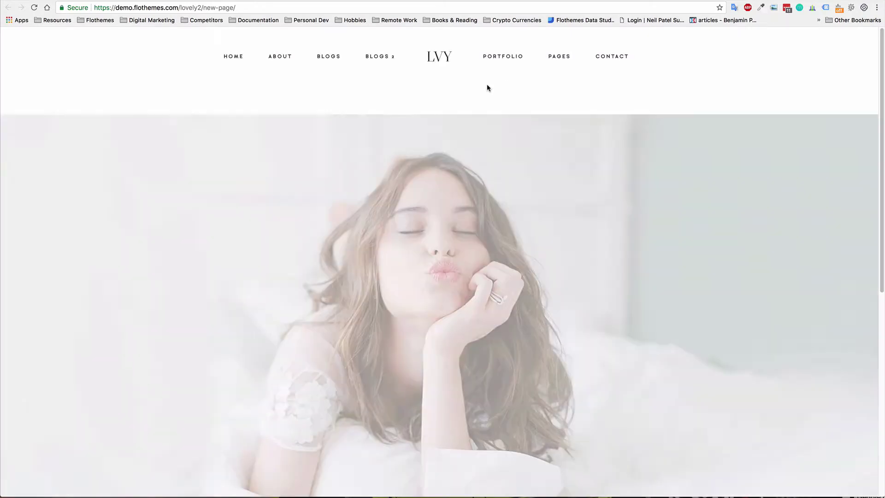
{"action": "scroll", "coordinate": [335, 193], "scroll_direction": "down", "scroll_amount": 3}
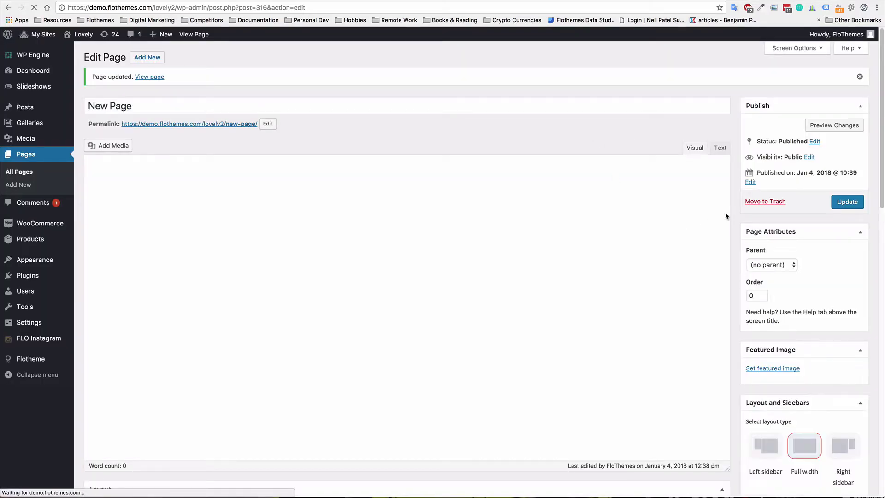
Step: Delete the Header Placeholder block from the layout
{"action": "scroll", "coordinate": [728, 217], "scroll_direction": "down", "scroll_amount": 8}
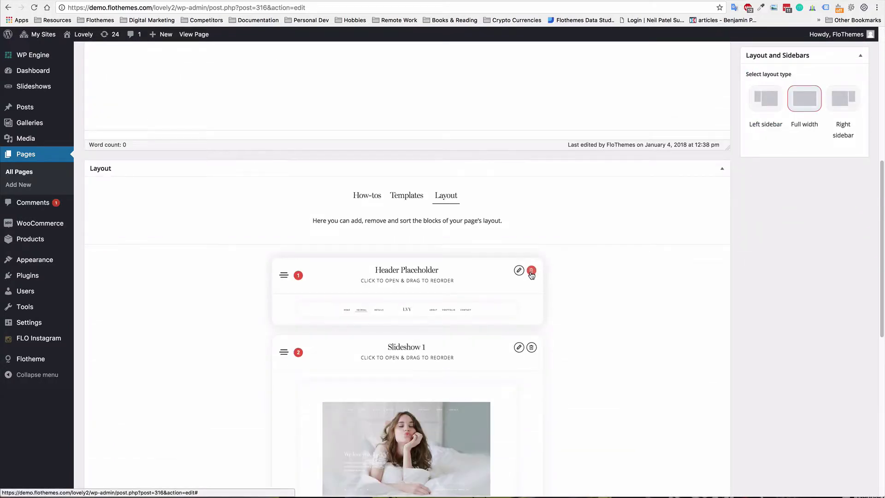
{"action": "left_click", "coordinate": [531, 271]}
{"action": "left_click", "coordinate": [530, 73]}
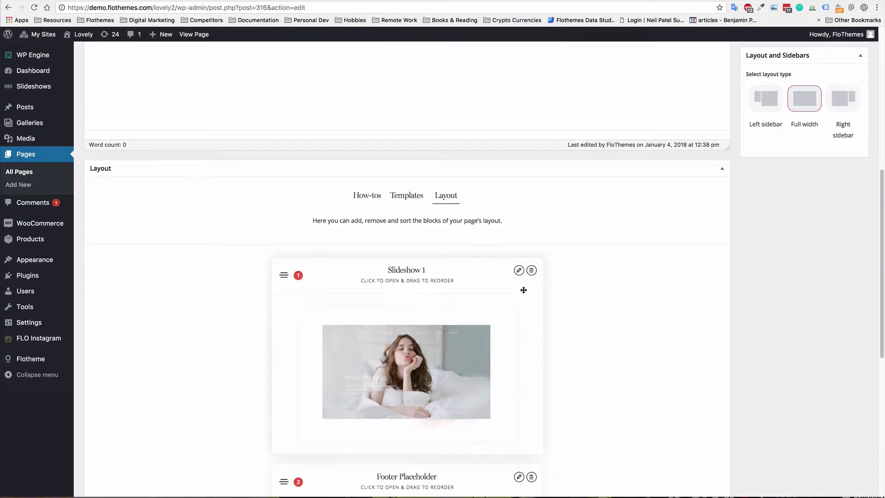
Step: Turn Slideshow 1's A. Display Header back on and update the page
{"action": "left_click", "coordinate": [519, 270]}
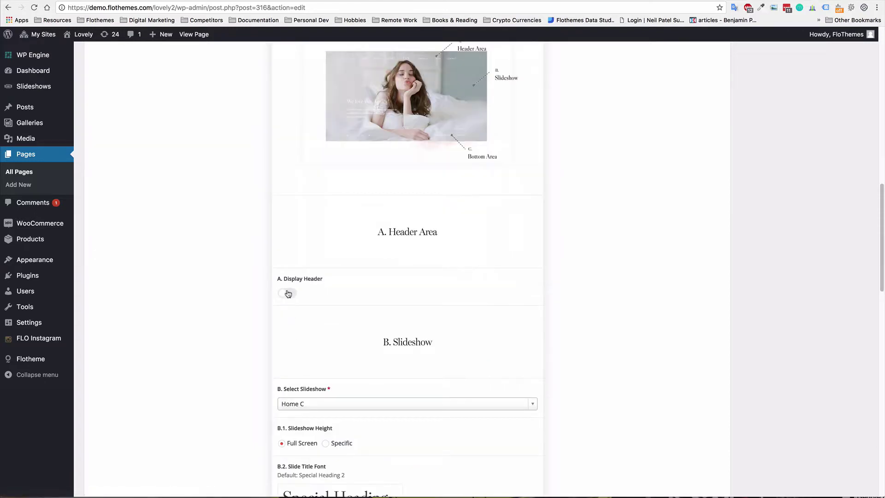
{"action": "left_click", "coordinate": [289, 293]}
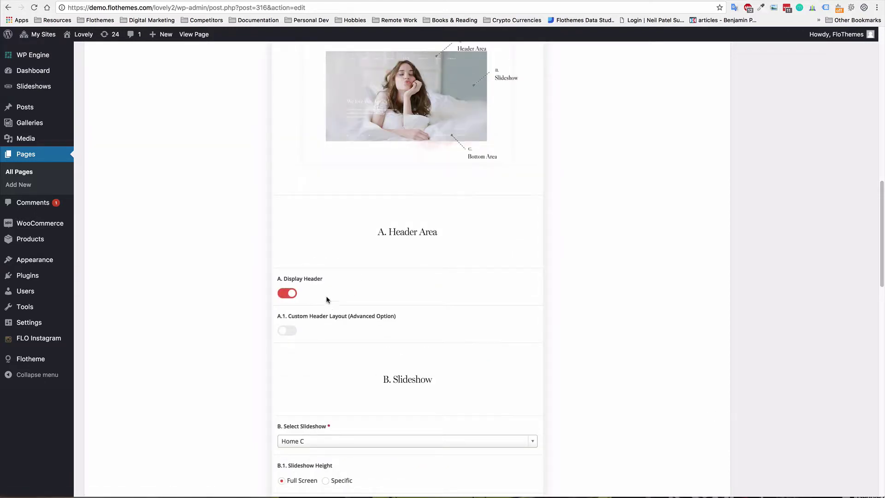
{"action": "scroll", "coordinate": [326, 300], "scroll_direction": "up", "scroll_amount": 4}
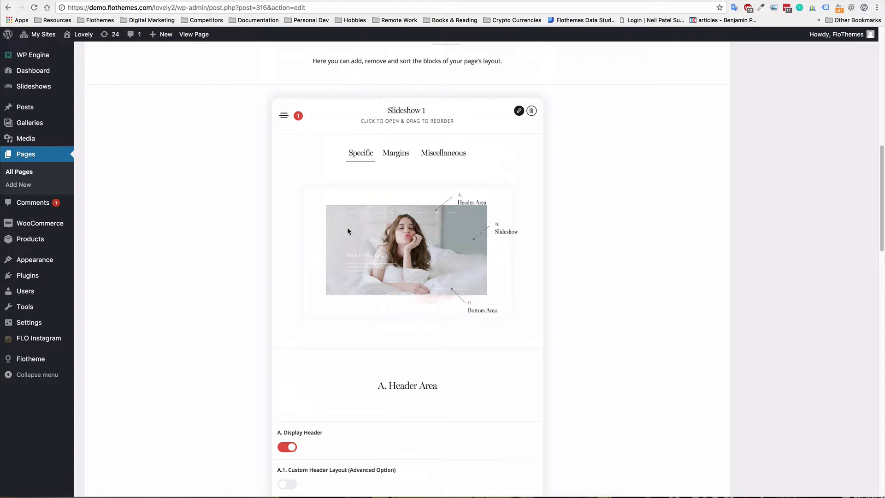
{"action": "scroll", "coordinate": [306, 395], "scroll_direction": "down", "scroll_amount": 2}
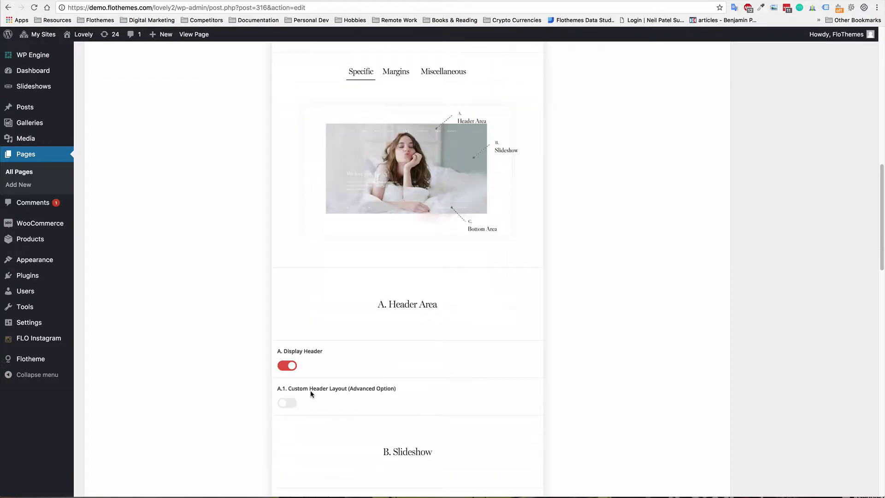
{"action": "left_click", "coordinate": [294, 367]}
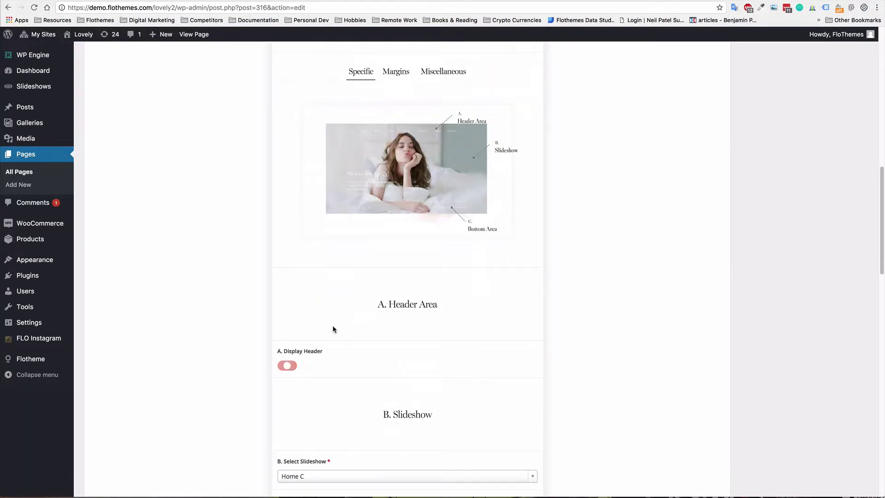
{"action": "left_click", "coordinate": [289, 369]}
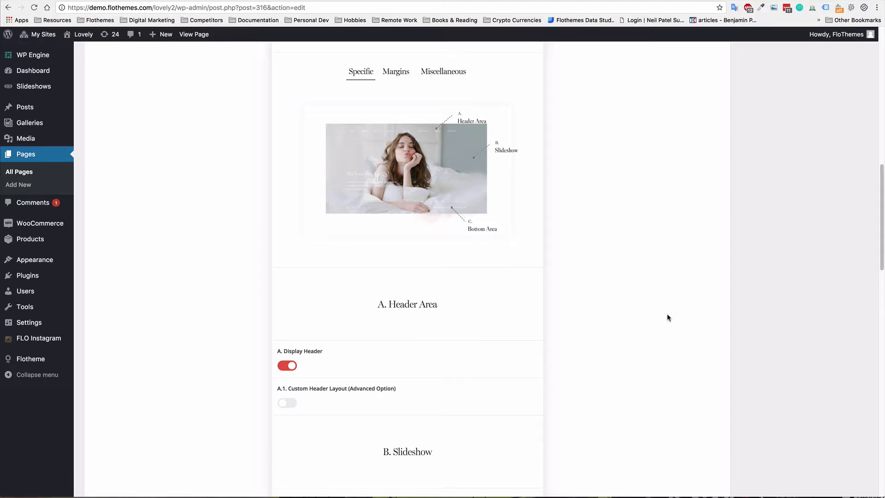
{"action": "scroll", "coordinate": [667, 317], "scroll_direction": "up", "scroll_amount": 3}
{"action": "scroll", "coordinate": [632, 262], "scroll_direction": "up", "scroll_amount": 7}
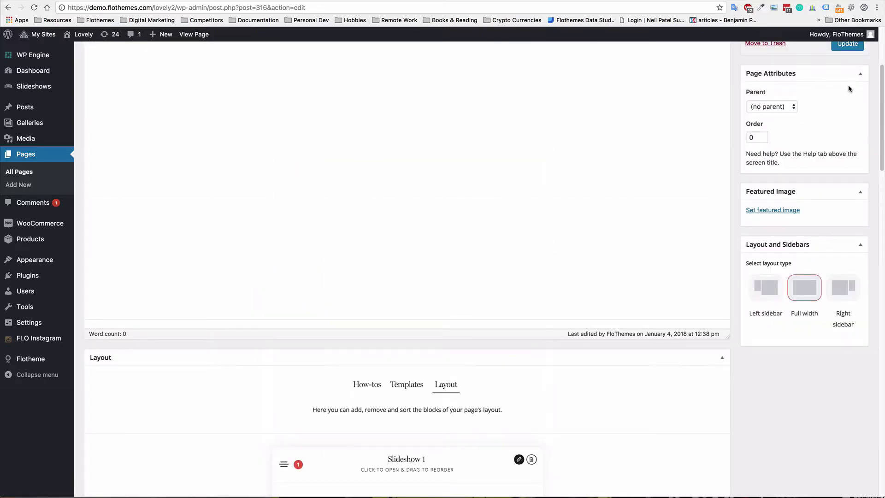
{"action": "left_click", "coordinate": [848, 44]}
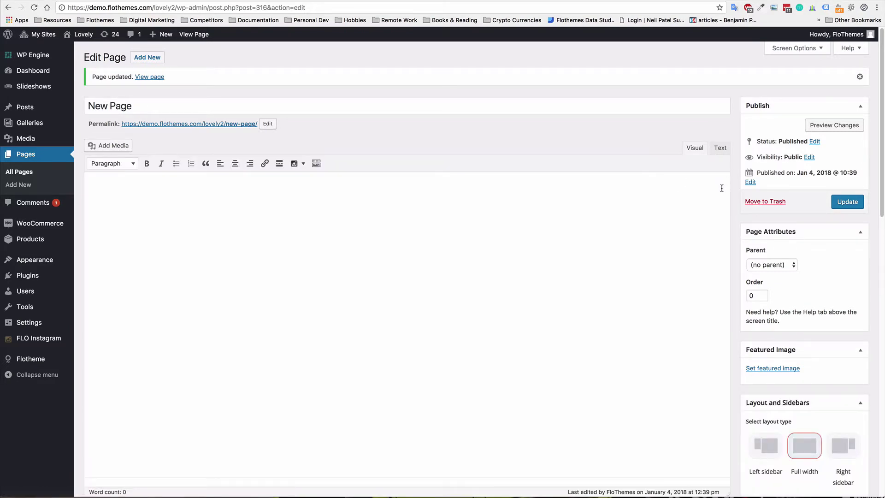
Step: Add Slideshow 2 and Slideshow 3 blocks above the Footer Placeholder
{"action": "scroll", "coordinate": [734, 171], "scroll_direction": "down", "scroll_amount": 5}
{"action": "scroll", "coordinate": [729, 190], "scroll_direction": "down", "scroll_amount": 7}
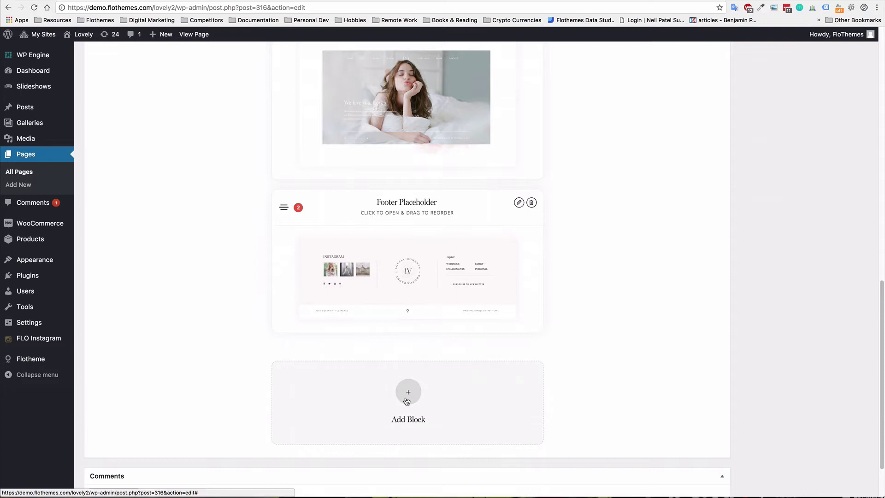
{"action": "left_click", "coordinate": [435, 385]}
{"action": "scroll", "coordinate": [440, 289], "scroll_direction": "down", "scroll_amount": 10}
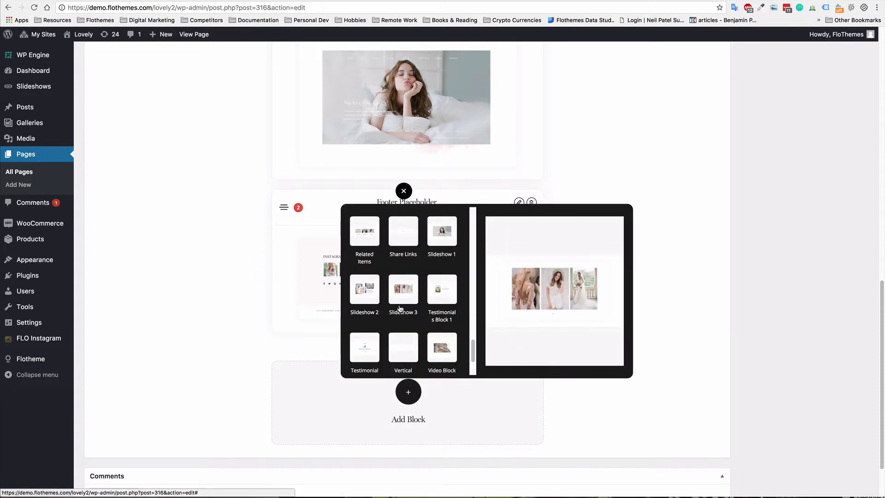
{"action": "left_click", "coordinate": [404, 306]}
{"action": "scroll", "coordinate": [403, 375], "scroll_direction": "down", "scroll_amount": 2}
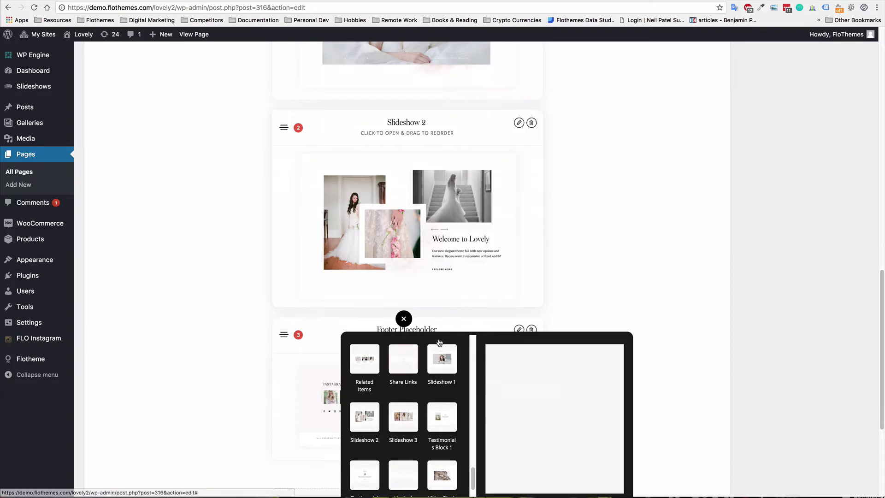
{"action": "left_click", "coordinate": [410, 409]}
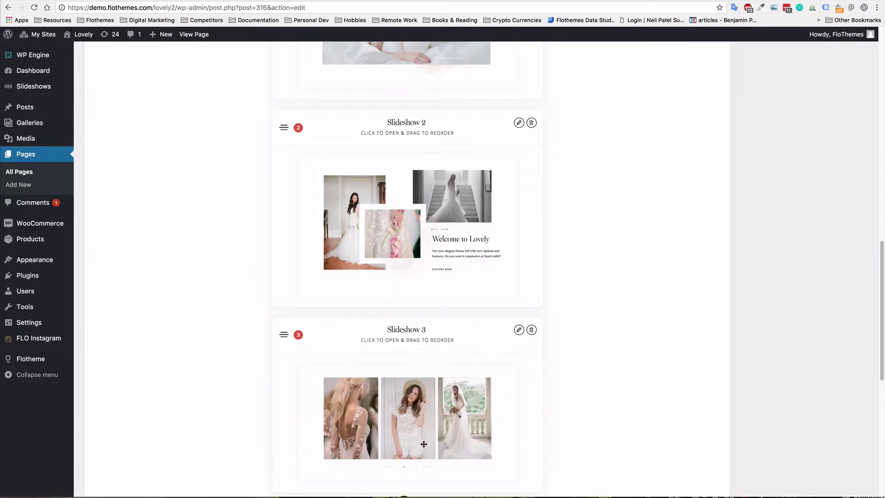
{"action": "scroll", "coordinate": [645, 323], "scroll_direction": "up", "scroll_amount": 4}
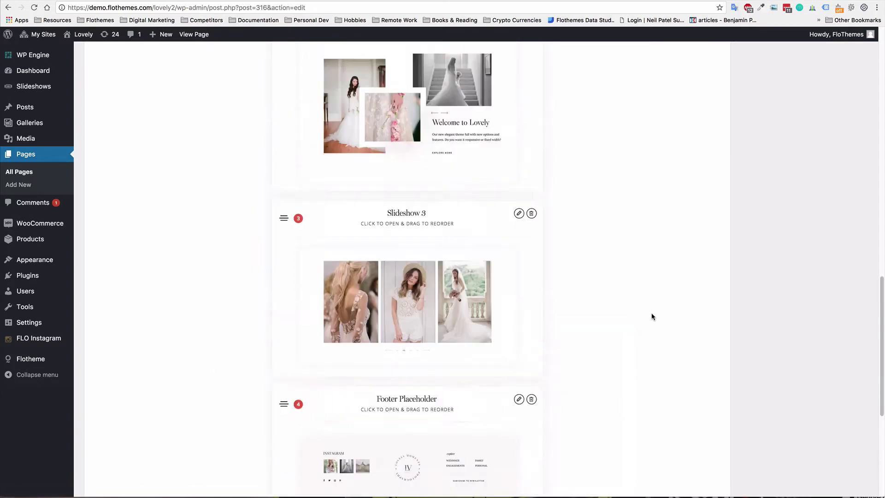
Step: Set Slideshow 2's Select Slideshow option to Home B
{"action": "left_click", "coordinate": [518, 100]}
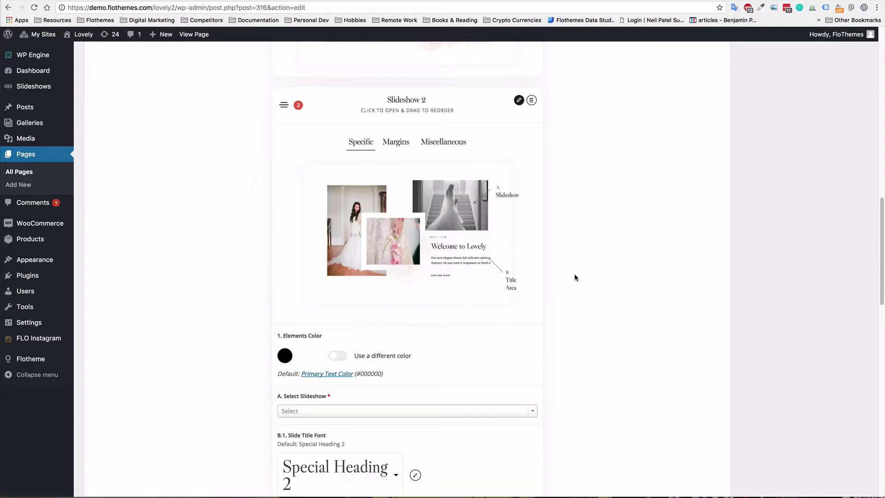
{"action": "scroll", "coordinate": [427, 248], "scroll_direction": "down", "scroll_amount": 2}
{"action": "left_click", "coordinate": [363, 333]}
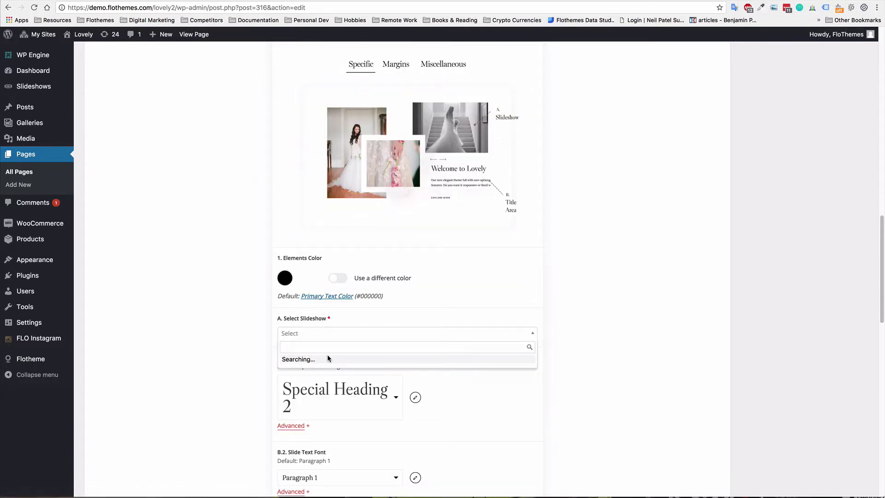
{"action": "left_click", "coordinate": [323, 375]}
{"action": "scroll", "coordinate": [488, 301], "scroll_direction": "down", "scroll_amount": 5}
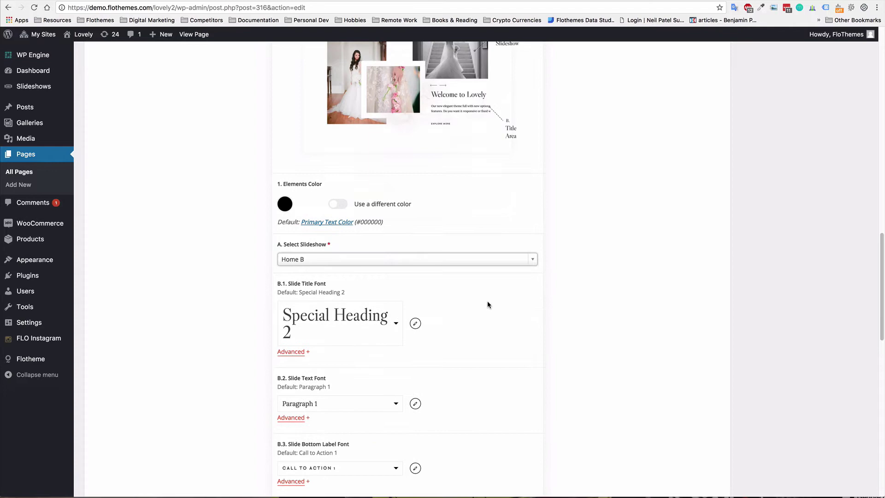
{"action": "scroll", "coordinate": [488, 302], "scroll_direction": "down", "scroll_amount": 4}
Step: Set Slideshow 3's Select Slideshow option to Home A
{"action": "left_click", "coordinate": [520, 271]}
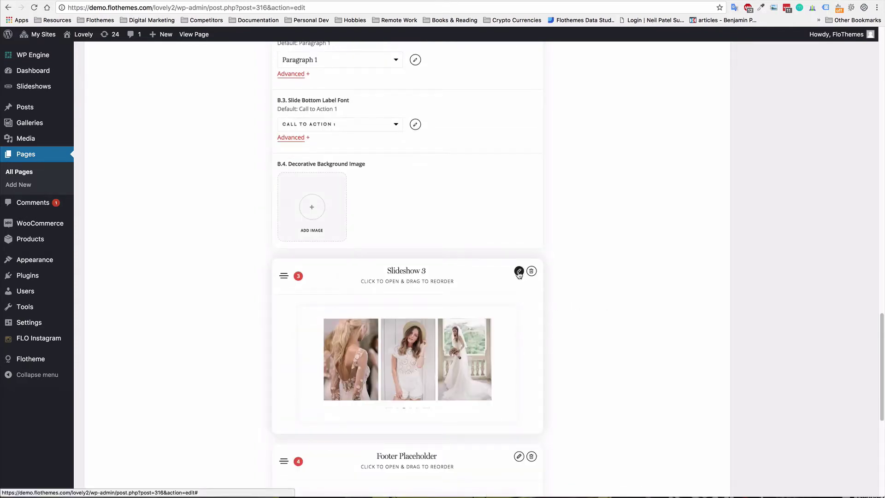
{"action": "scroll", "coordinate": [372, 274], "scroll_direction": "down", "scroll_amount": 4}
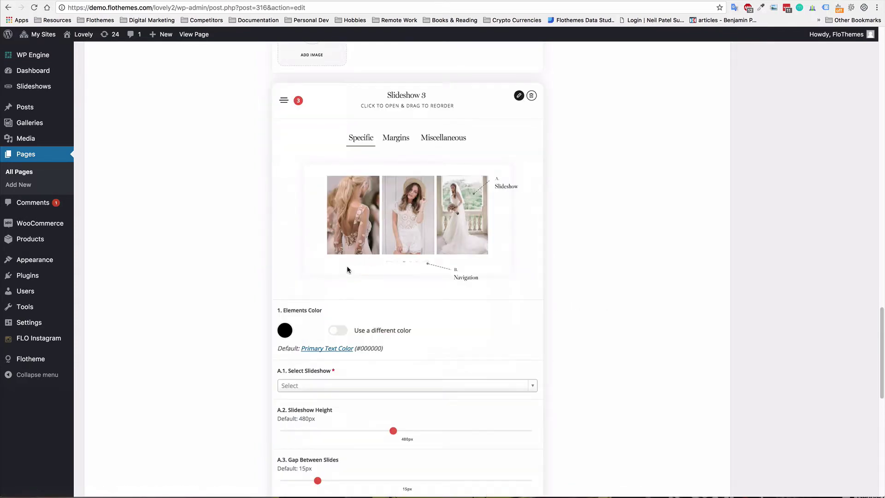
{"action": "scroll", "coordinate": [347, 277], "scroll_direction": "down", "scroll_amount": 2}
{"action": "left_click", "coordinate": [343, 304]}
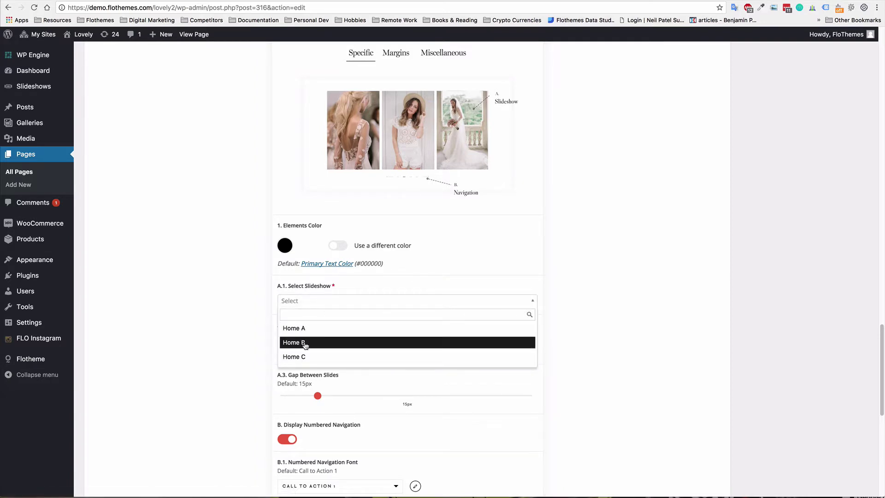
{"action": "left_click", "coordinate": [302, 327]}
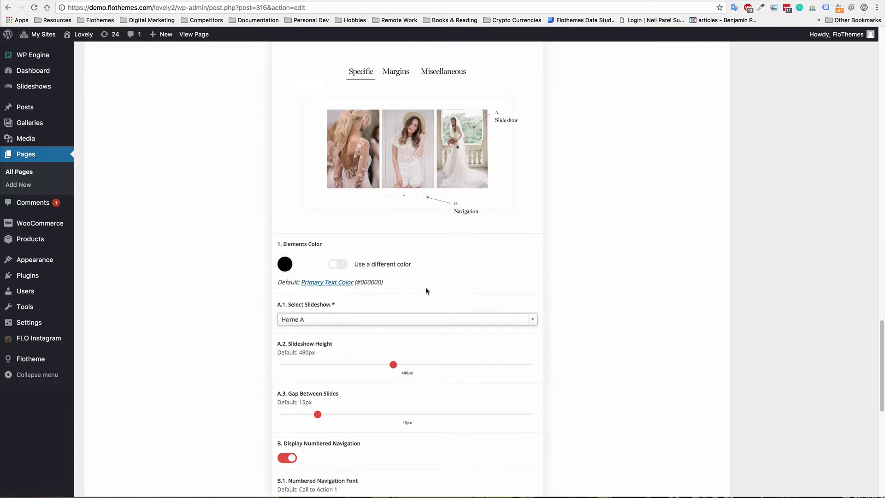
{"action": "scroll", "coordinate": [411, 286], "scroll_direction": "down", "scroll_amount": 3}
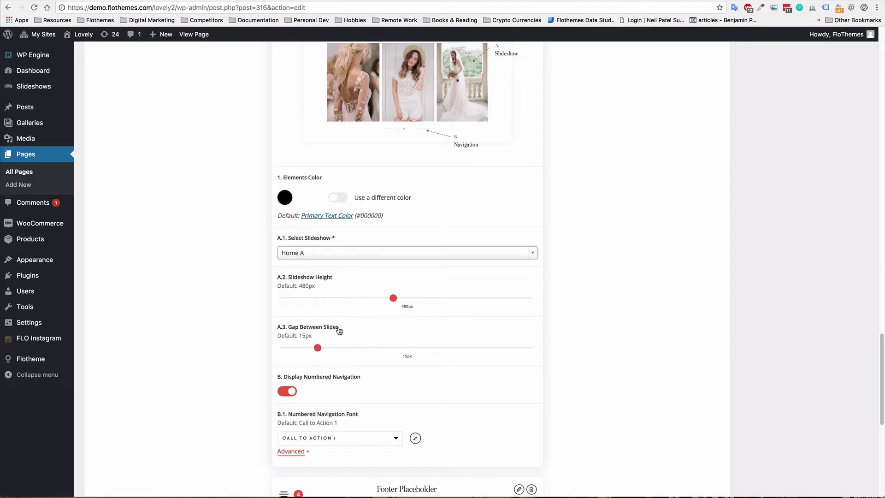
{"action": "scroll", "coordinate": [406, 212], "scroll_direction": "up", "scroll_amount": 1}
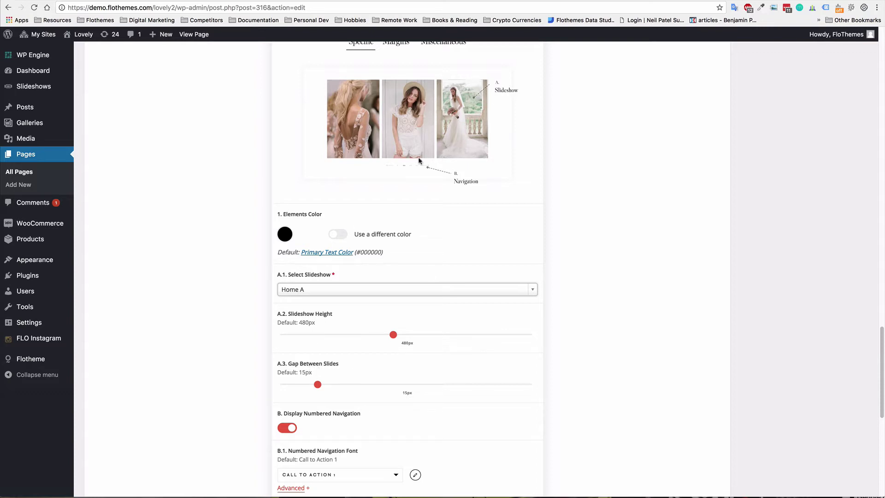
Step: Keep Slideshow 3's slide gap at 15px and numbered navigation on
{"action": "left_click_drag", "start_coordinate": [318, 386], "coordinate": [289, 385]}
{"action": "left_click", "coordinate": [317, 385]}
{"action": "scroll", "coordinate": [410, 365], "scroll_direction": "down", "scroll_amount": 1}
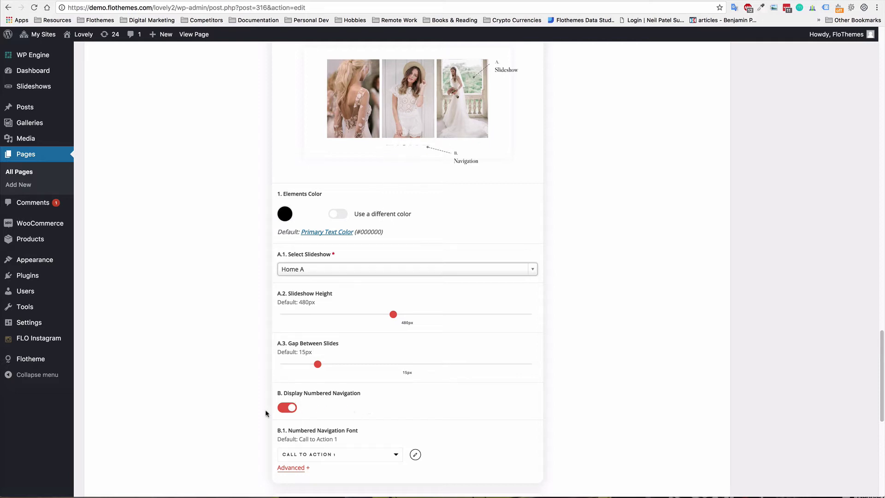
{"action": "left_click", "coordinate": [287, 408]}
{"action": "left_click", "coordinate": [287, 407]}
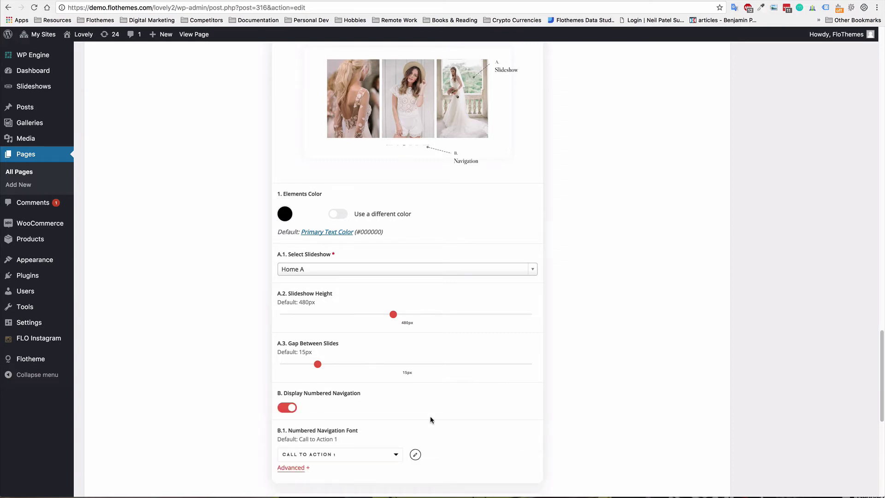
{"action": "scroll", "coordinate": [649, 317], "scroll_direction": "up", "scroll_amount": 15}
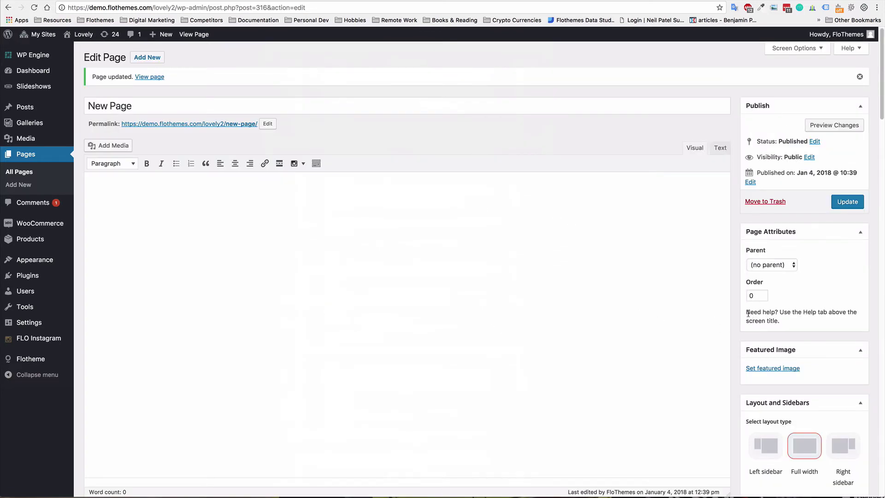
Step: Update the page to save the full-screen slideshow and integrated header changes
{"action": "left_click", "coordinate": [848, 203]}
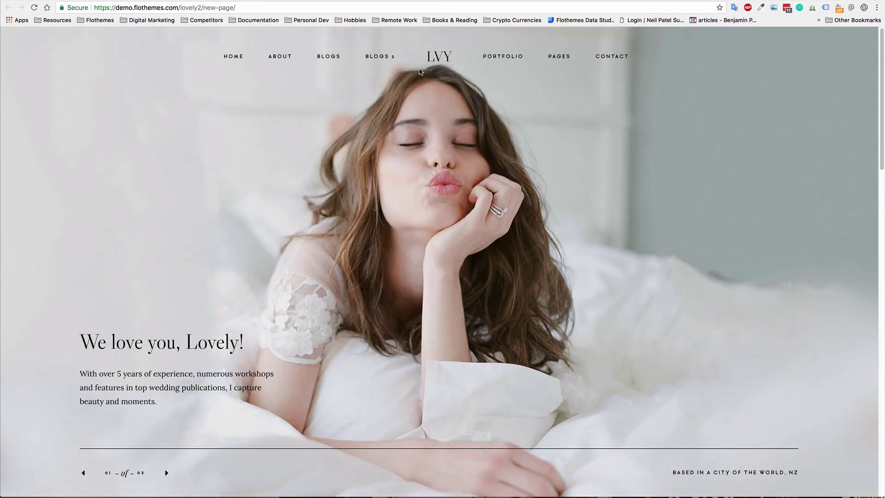
Step: Advance the Welcome to Lovely slider two slides to My 2017 Favourites
{"action": "scroll", "coordinate": [482, 161], "scroll_direction": "down", "scroll_amount": 10}
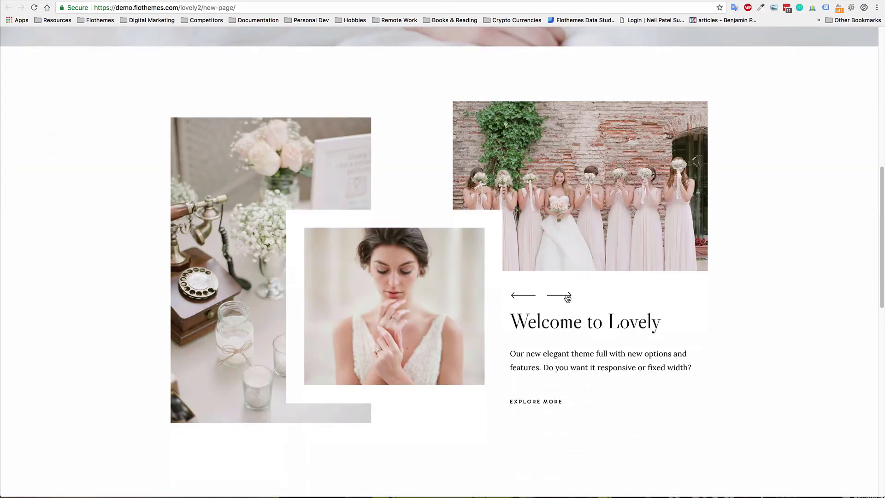
{"action": "left_click", "coordinate": [568, 299]}
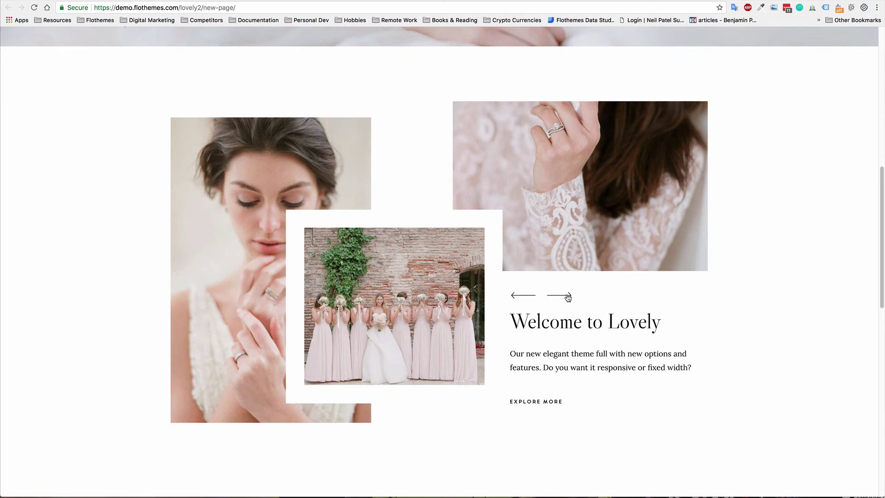
{"action": "left_click", "coordinate": [566, 297]}
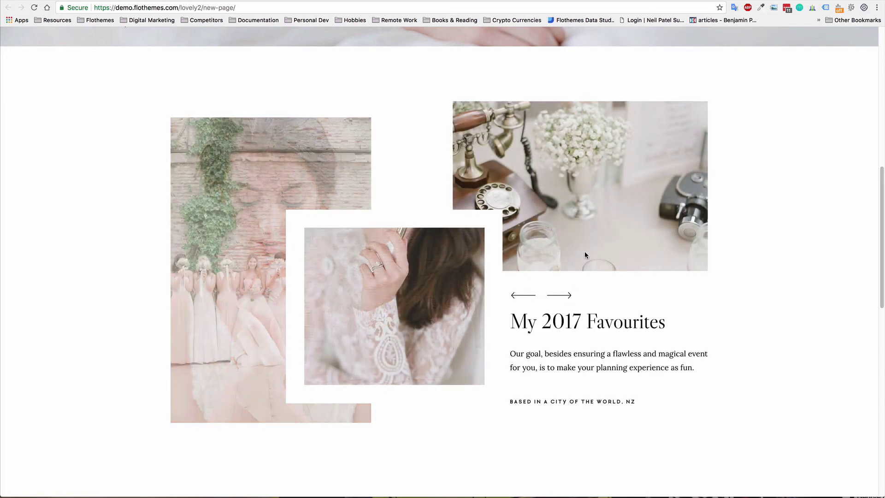
Step: Swipe the three-photo gallery forward through its slides
{"action": "scroll", "coordinate": [585, 250], "scroll_direction": "down", "scroll_amount": 10}
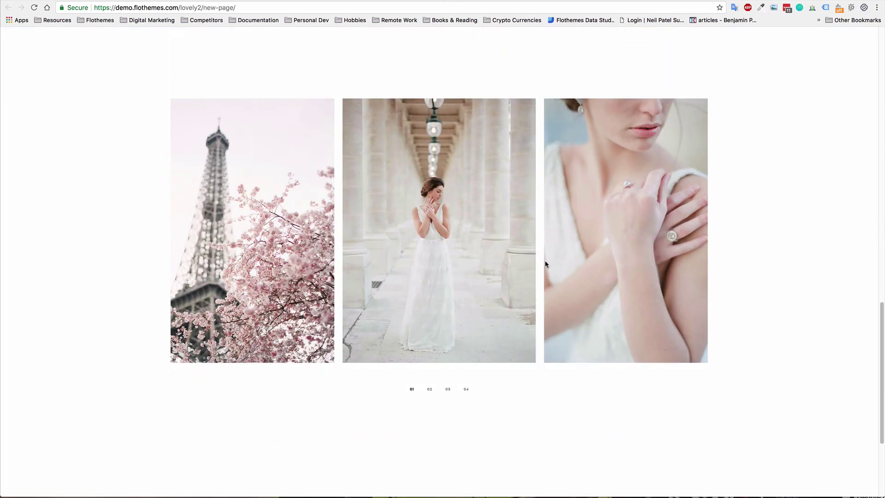
{"action": "scroll", "coordinate": [545, 264], "scroll_direction": "down", "scroll_amount": 1}
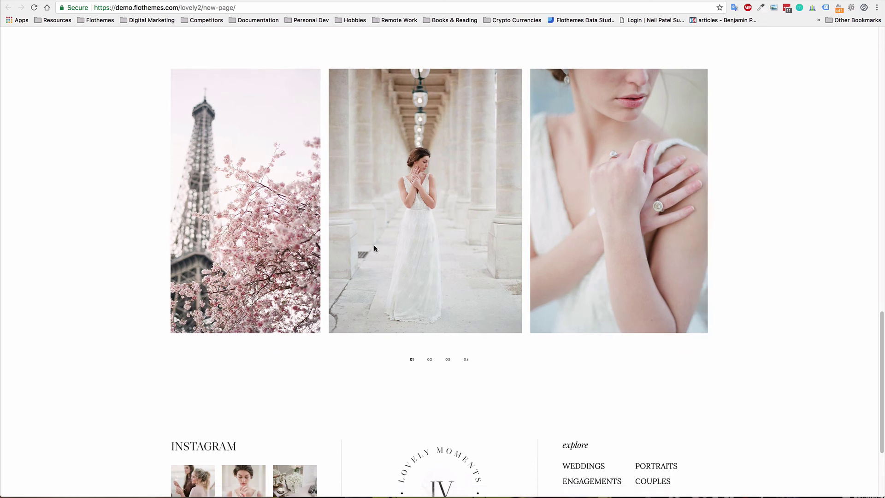
{"action": "left_click", "coordinate": [430, 360]}
{"action": "left_click_drag", "start_coordinate": [573, 250], "coordinate": [288, 253]}
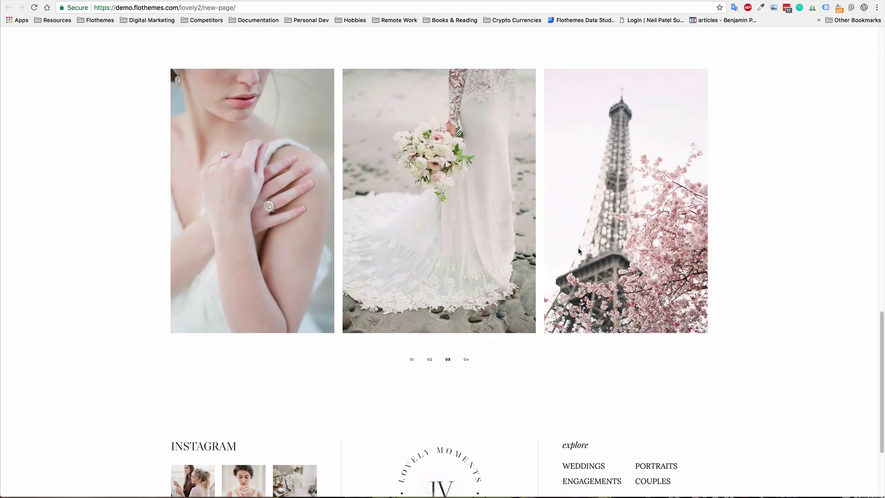
{"action": "left_click_drag", "start_coordinate": [596, 225], "coordinate": [342, 336]}
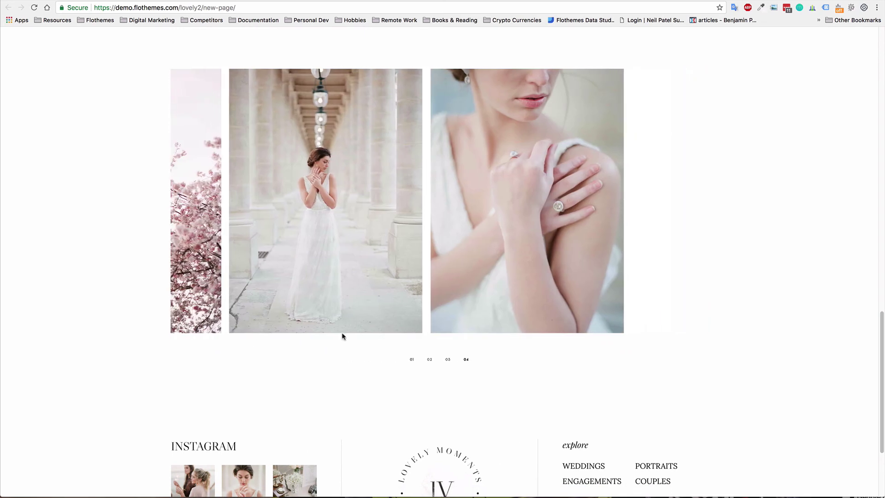
Step: Step the gallery through slides 02, 03 and 04, then back to 01
{"action": "left_click", "coordinate": [429, 359]}
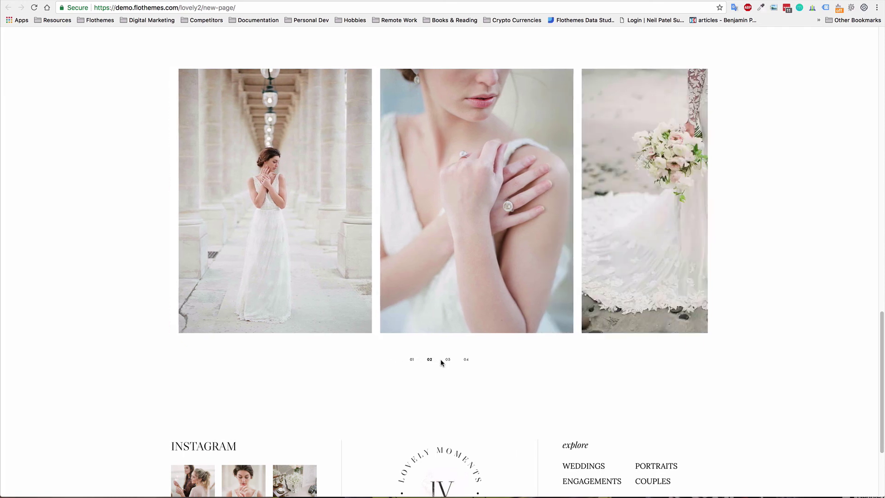
{"action": "left_click", "coordinate": [447, 359]}
{"action": "left_click", "coordinate": [466, 359]}
{"action": "left_click_drag", "start_coordinate": [592, 231], "coordinate": [434, 206]}
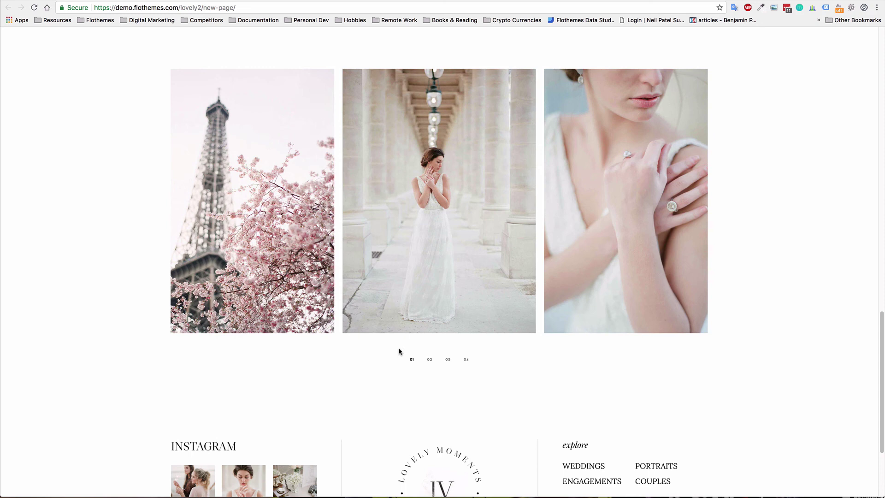
{"action": "scroll", "coordinate": [516, 369], "scroll_direction": "up", "scroll_amount": 1}
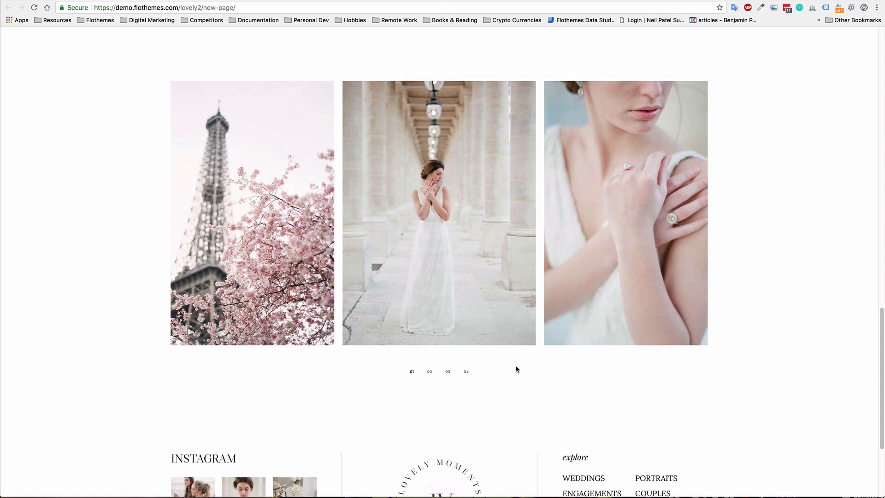
{"action": "scroll", "coordinate": [511, 374], "scroll_direction": "up", "scroll_amount": 1}
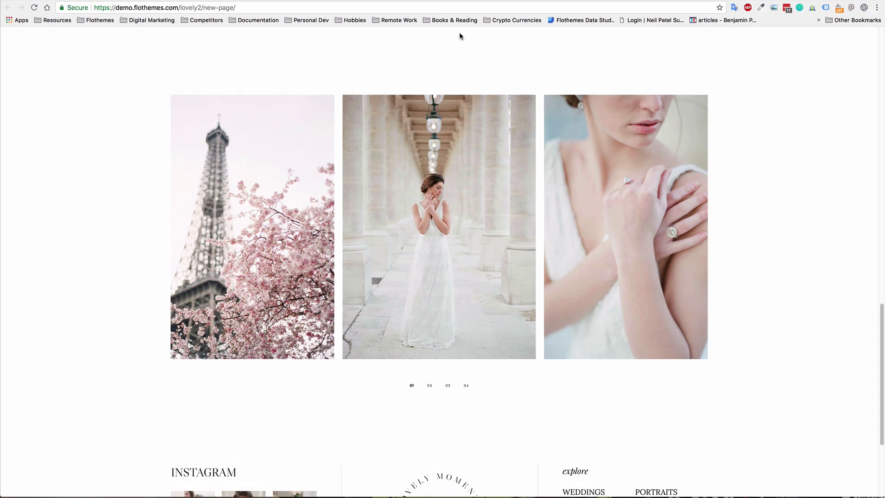